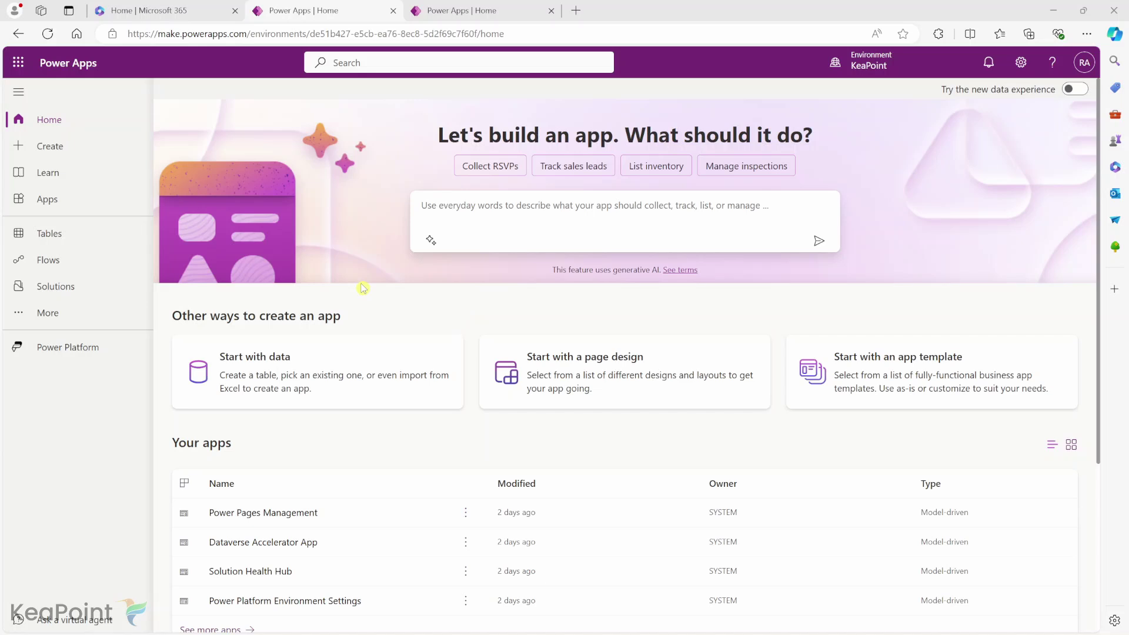
Turn on the new data experience for the KeaPoint environment
click(464, 9)
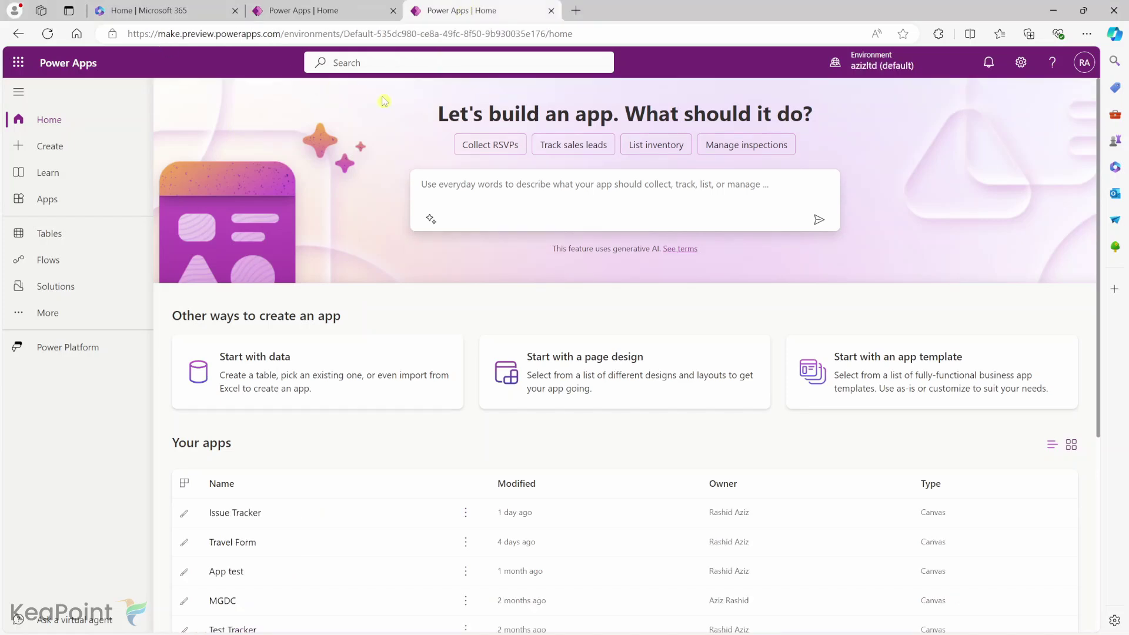
click(335, 7)
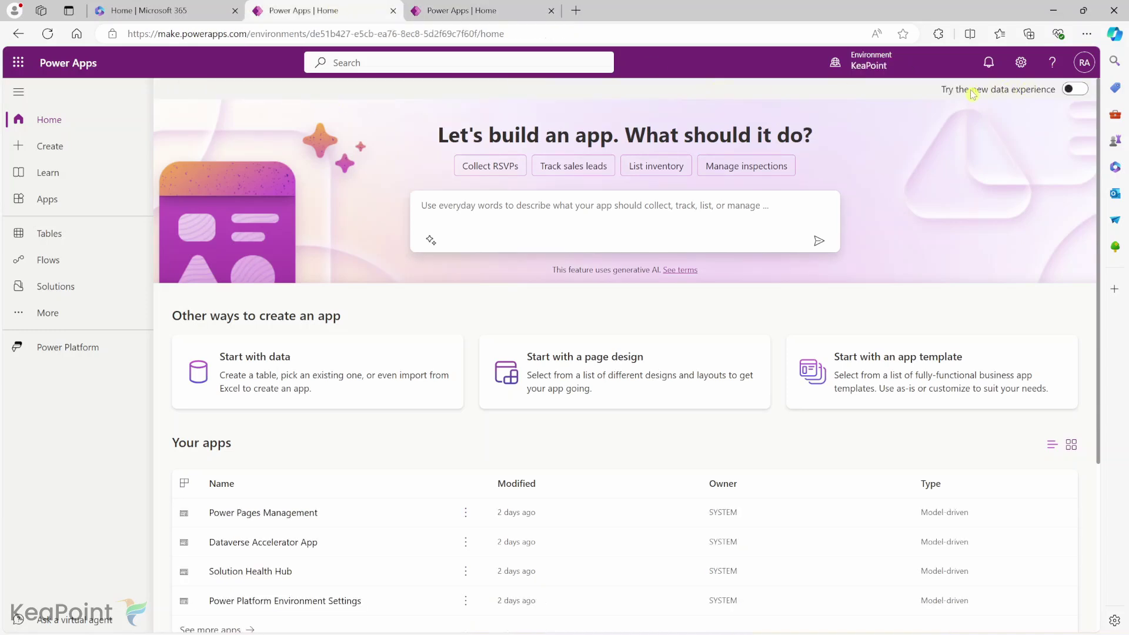
click(1084, 93)
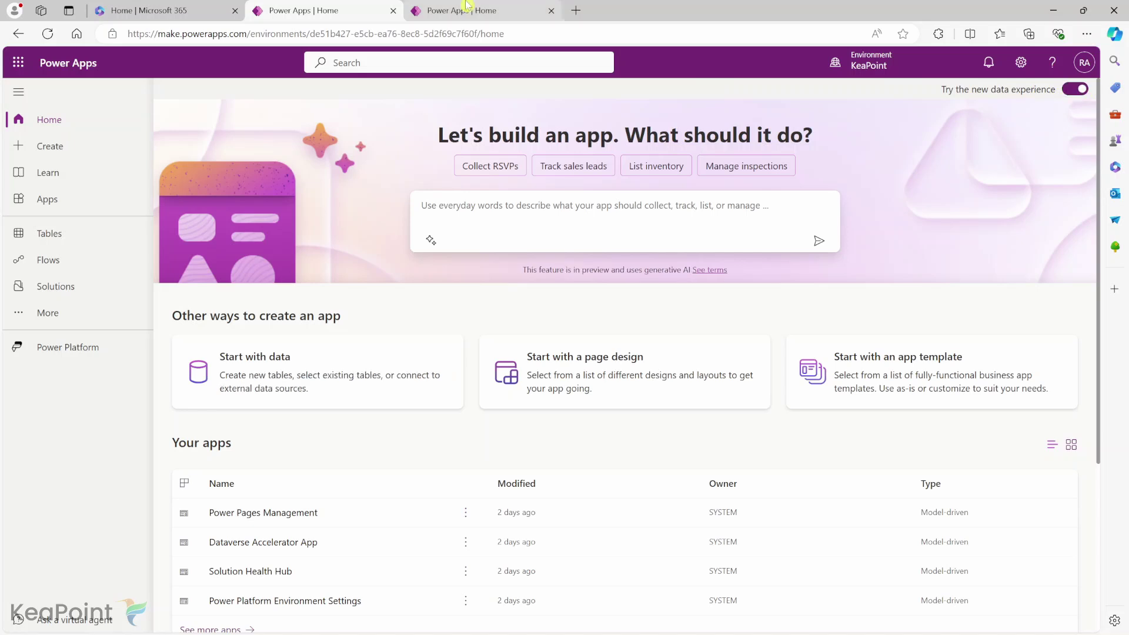
mouse_move(466, 5)
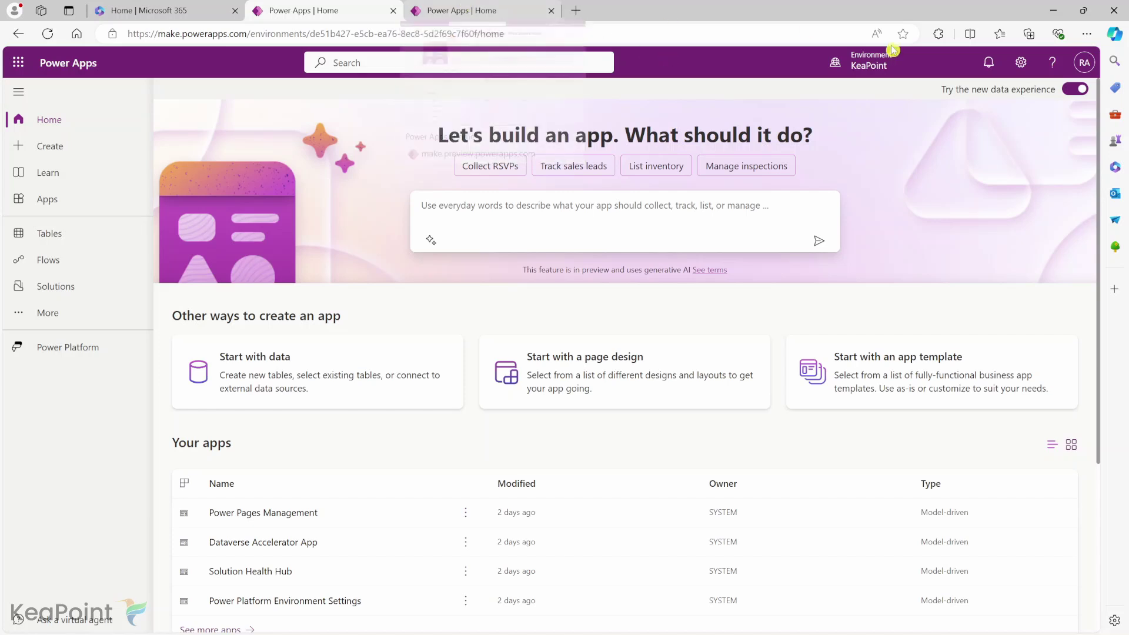
Open the Power Platform admin center and examine the type and release cycle of the listed environments
click(1019, 64)
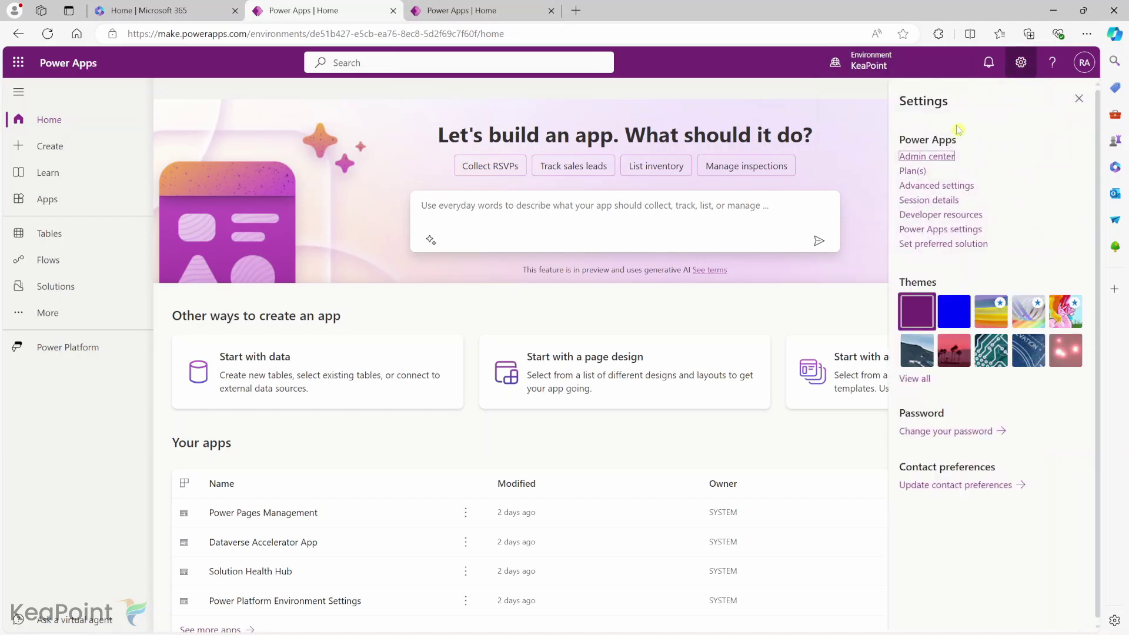
click(941, 157)
click(88, 149)
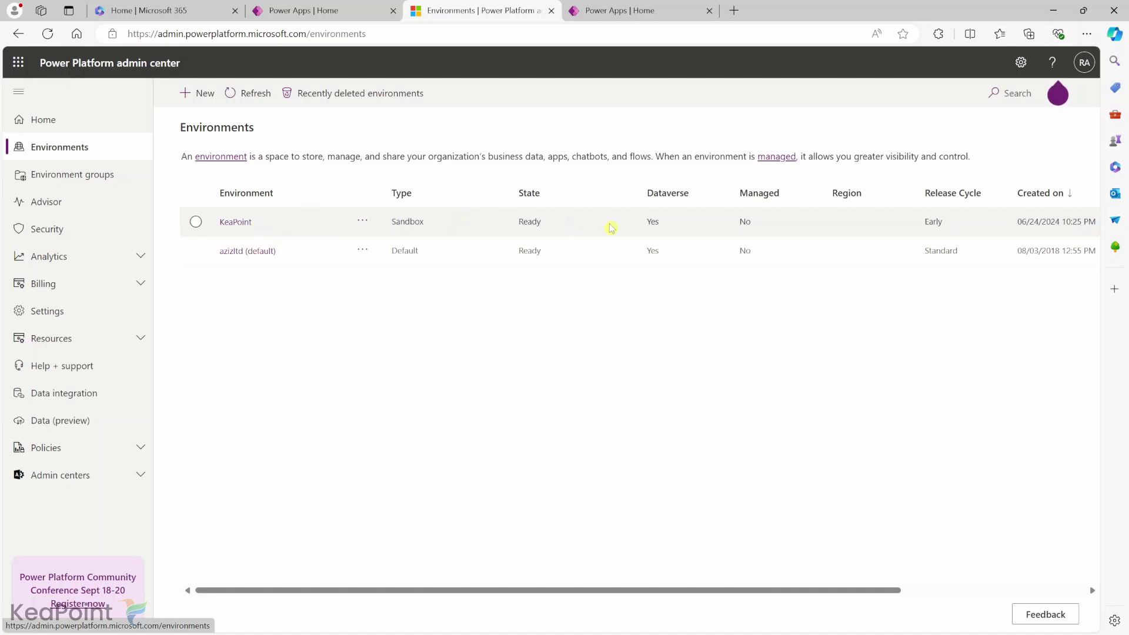
scroll(612, 228, right, 1)
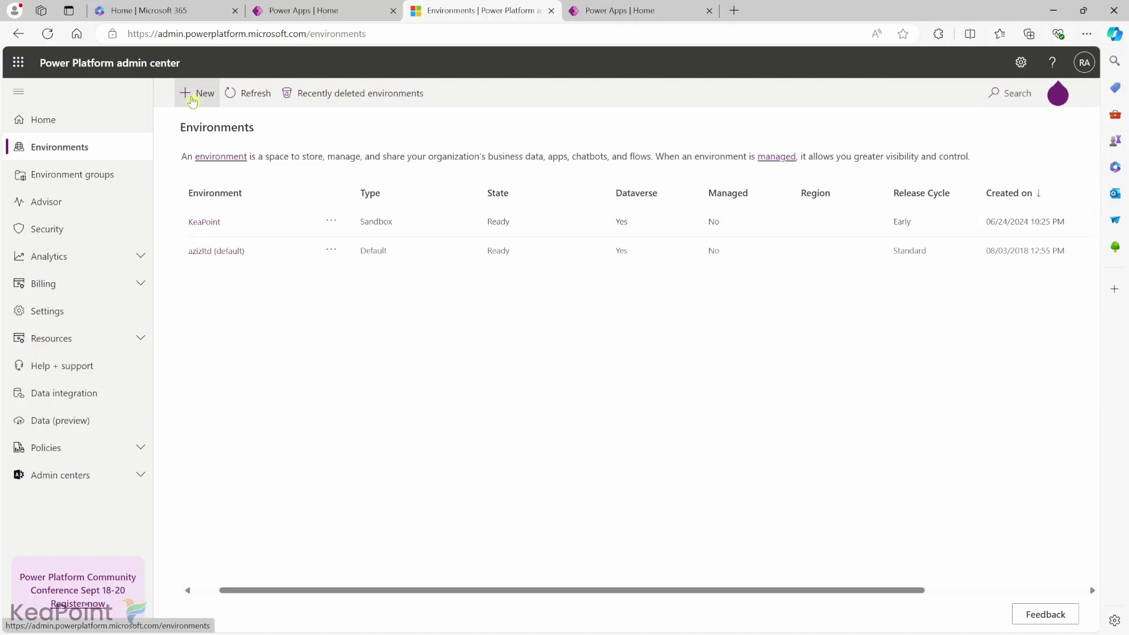
click(192, 97)
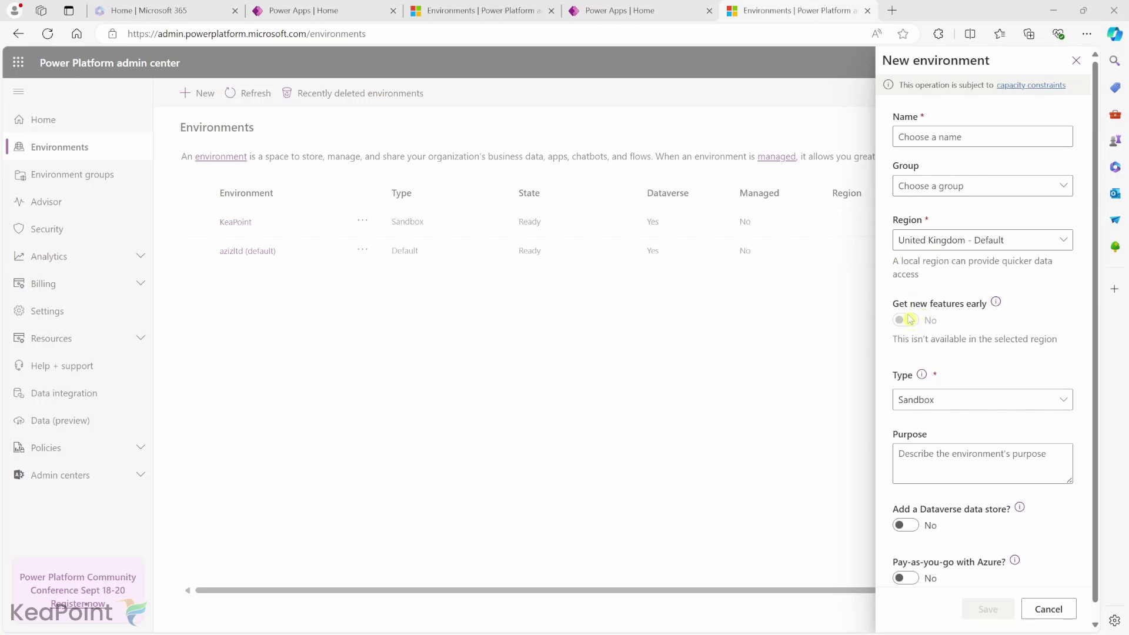
click(991, 247)
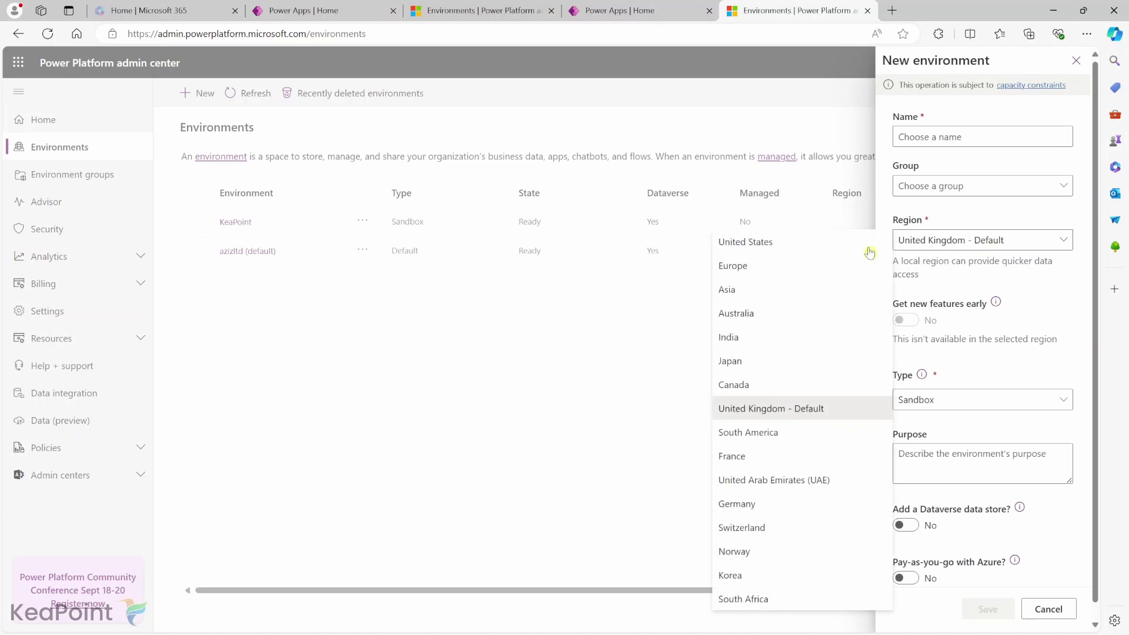
click(798, 242)
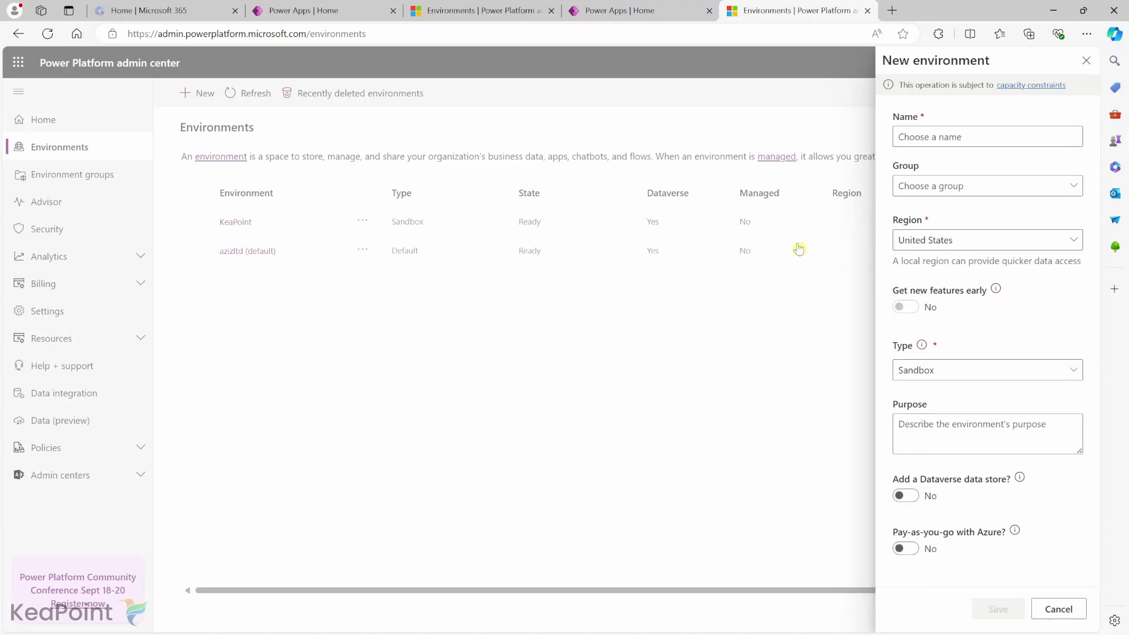
click(915, 311)
click(1086, 60)
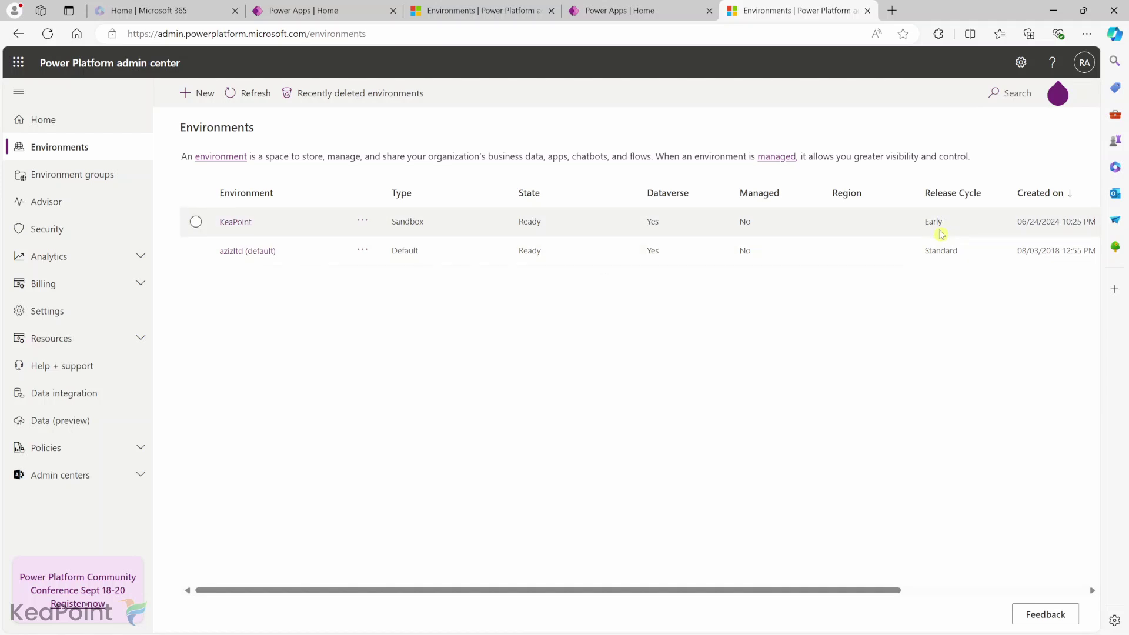
Close the extra admin center tab and check which environment the preview Power Apps home page uses
click(551, 10)
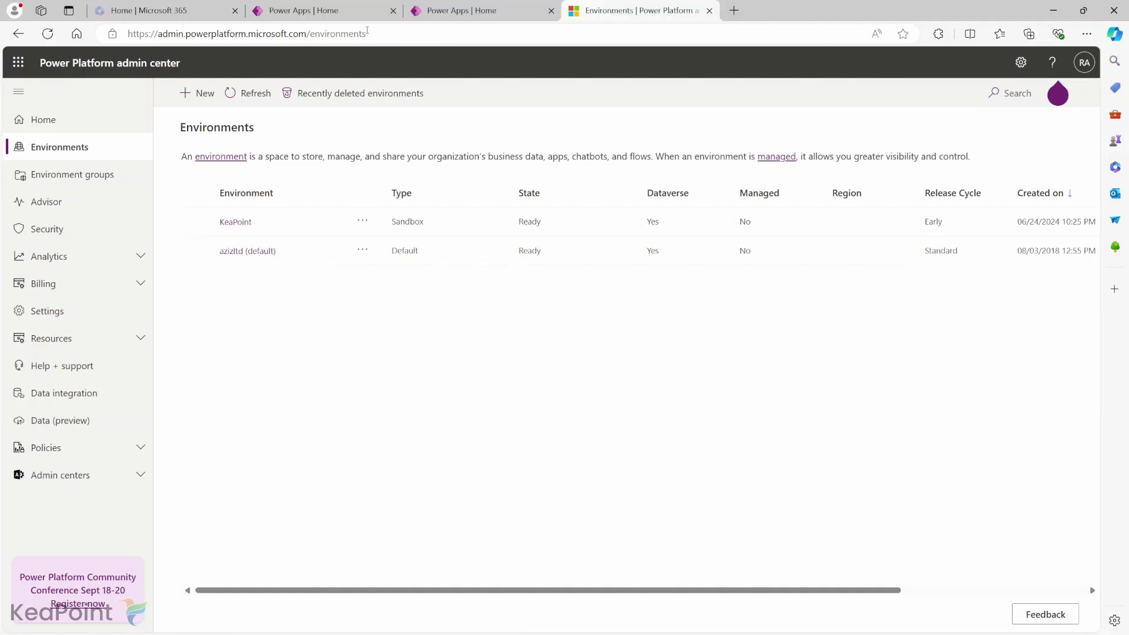
click(340, 13)
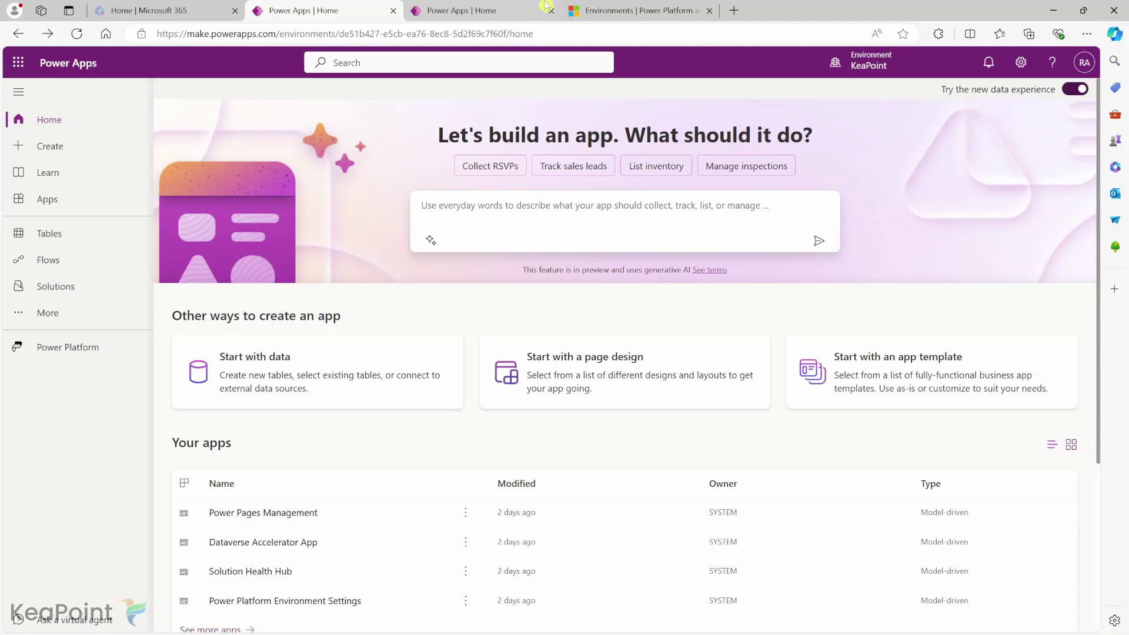
click(518, 10)
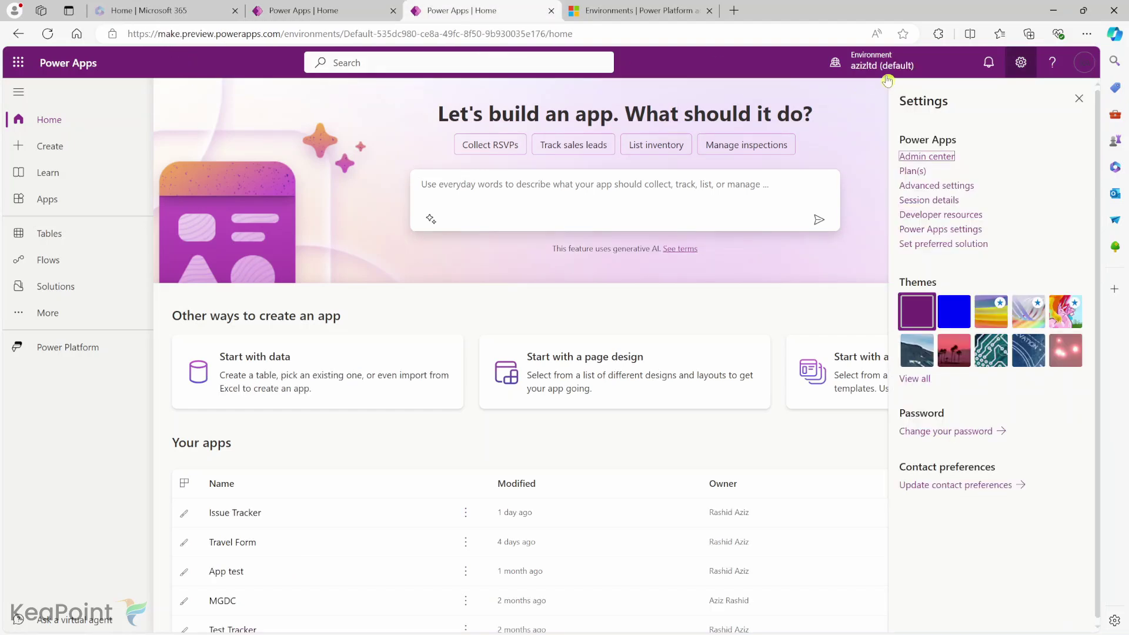
mouse_move(874, 65)
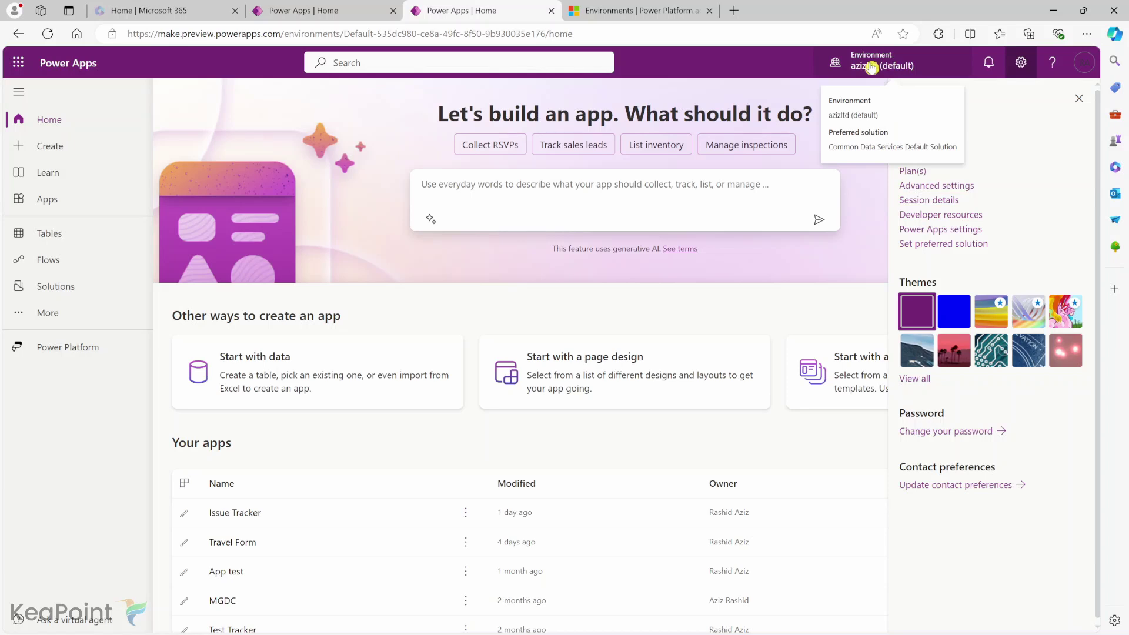
In the KeaPoint environment, submit the app description "create an app to manage vehicle sales" to generate its tables
click(341, 10)
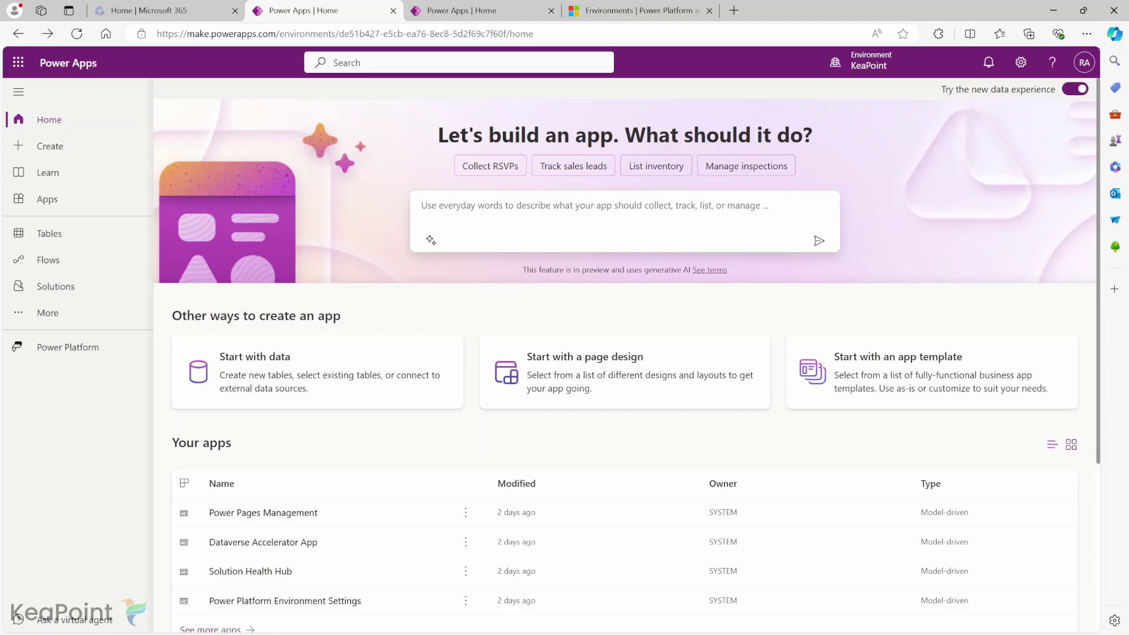
click(452, 215)
text(create an app)
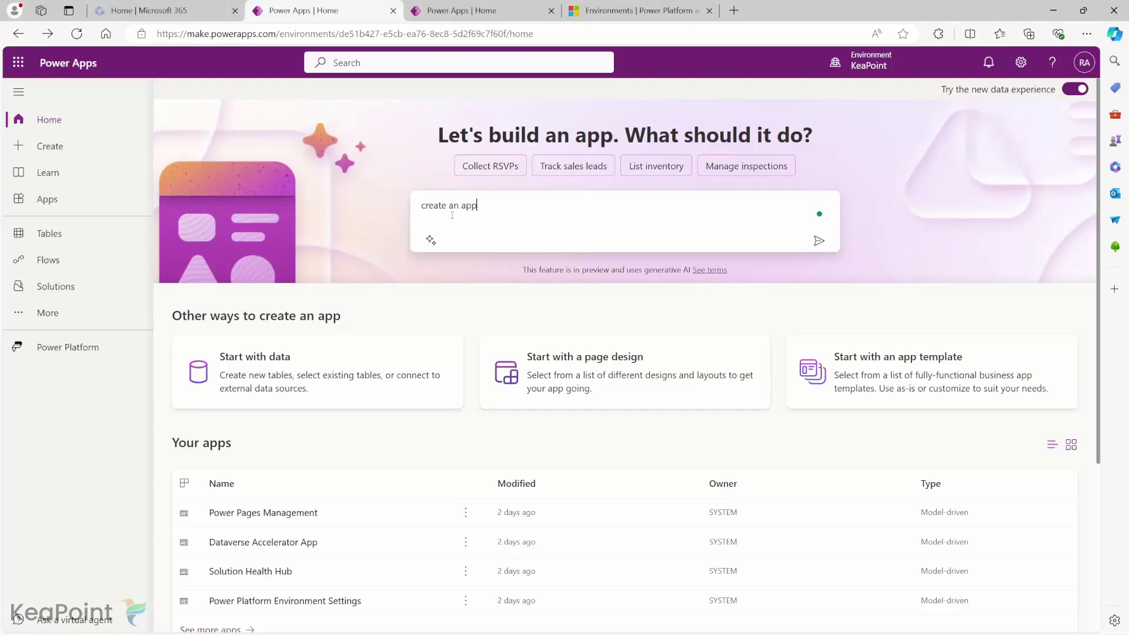
text( to manage vehicle sales)
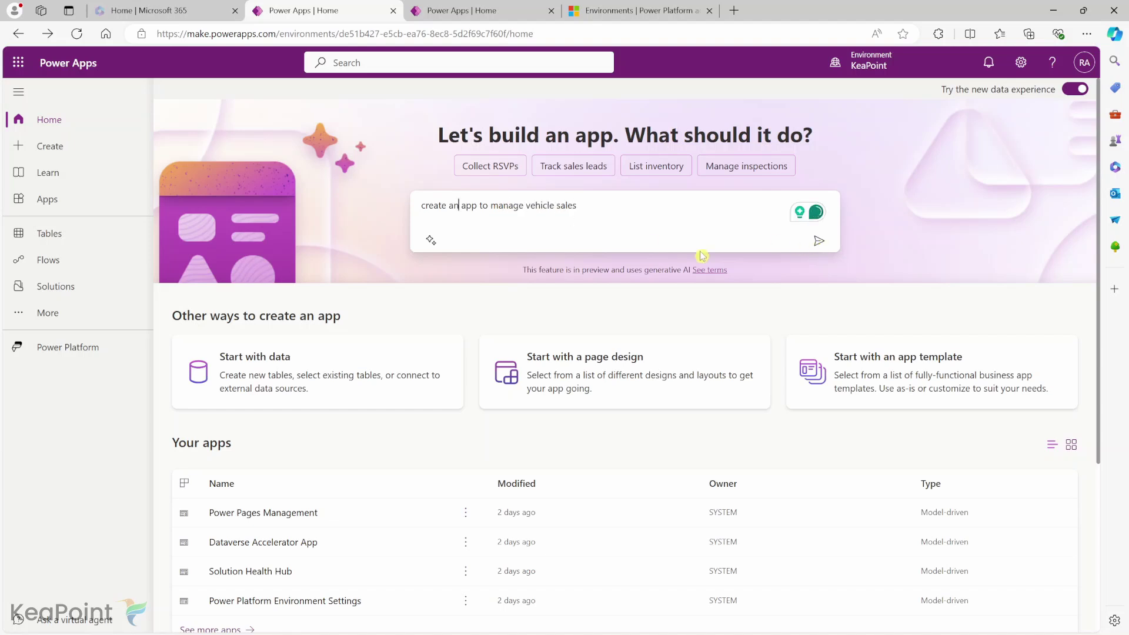
click(819, 243)
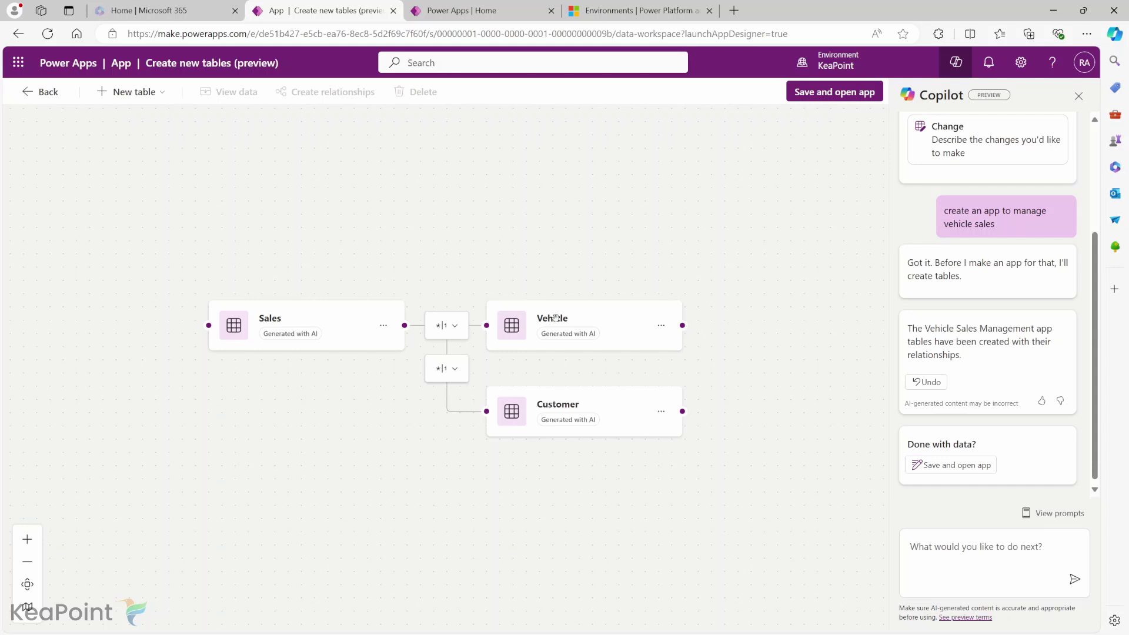
Spread out the table diagram by moving Vehicle above and Customer below the Sales table
drag(555, 318, 535, 178)
drag(540, 410, 491, 473)
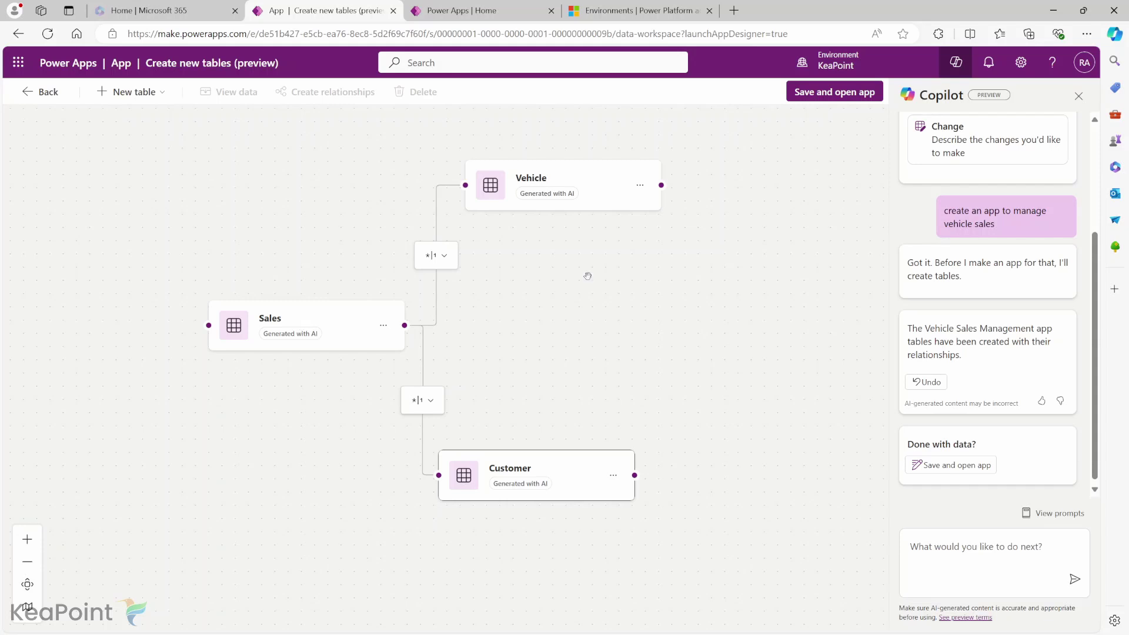
Add a column named Image with the Image data type to the Vehicle table and close its data view
click(544, 177)
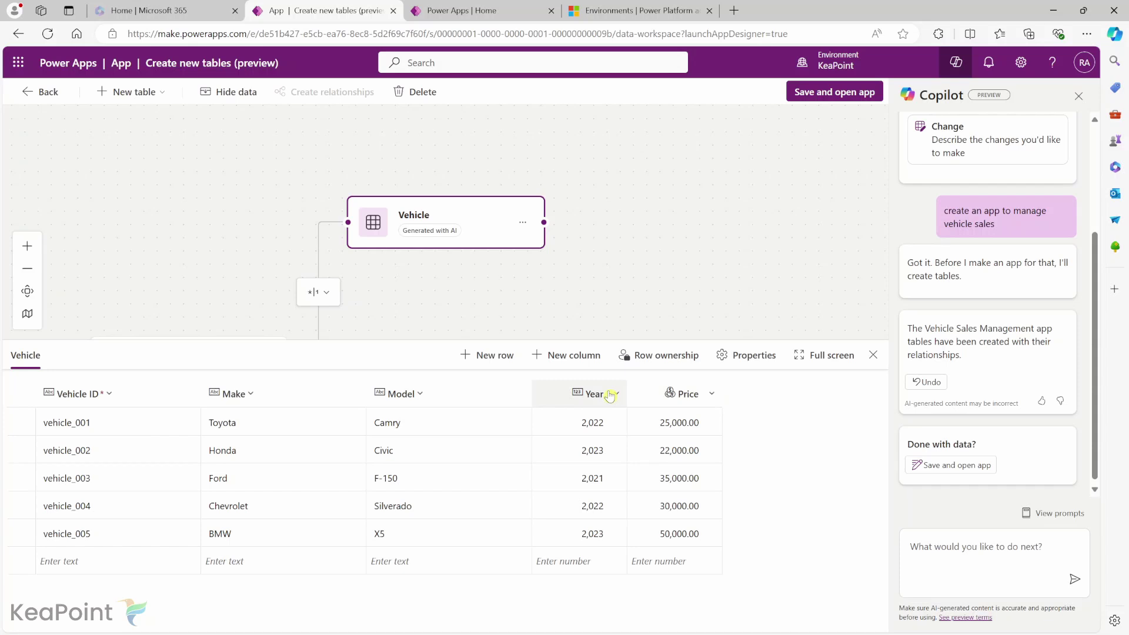
click(582, 358)
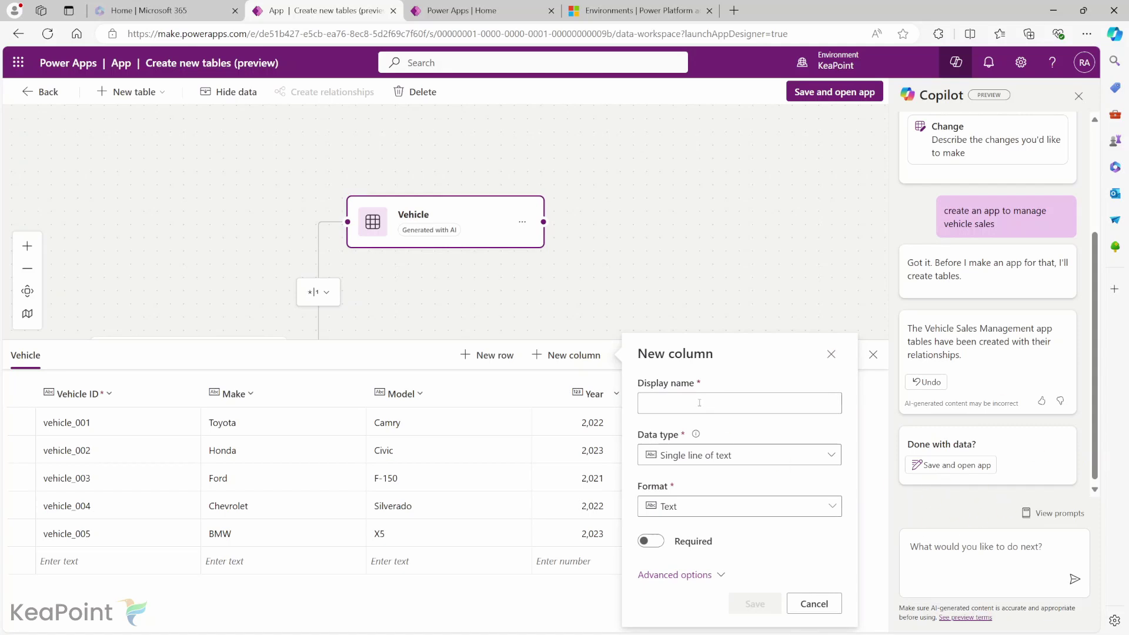
click(698, 403)
text(Image)
click(722, 457)
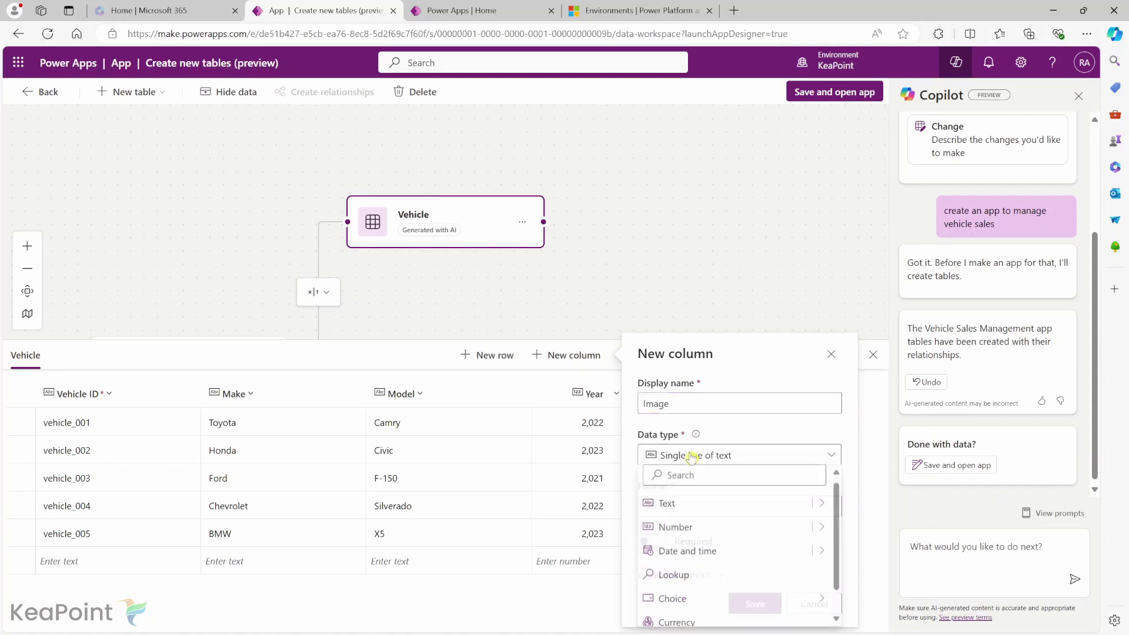
scroll(747, 518, down, 1)
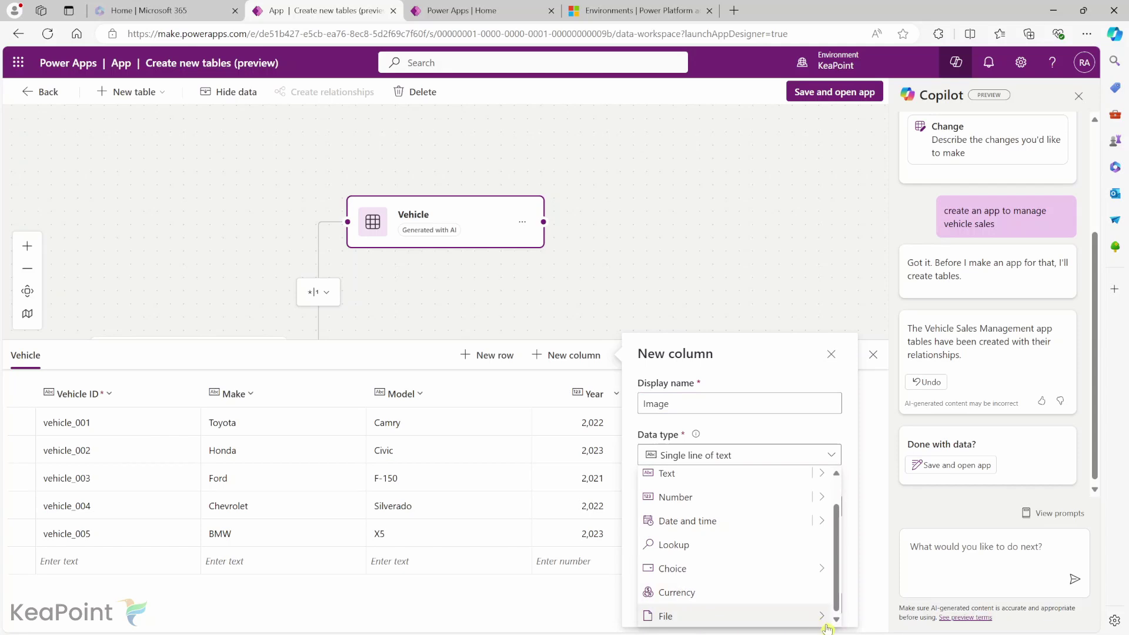
mouse_move(827, 624)
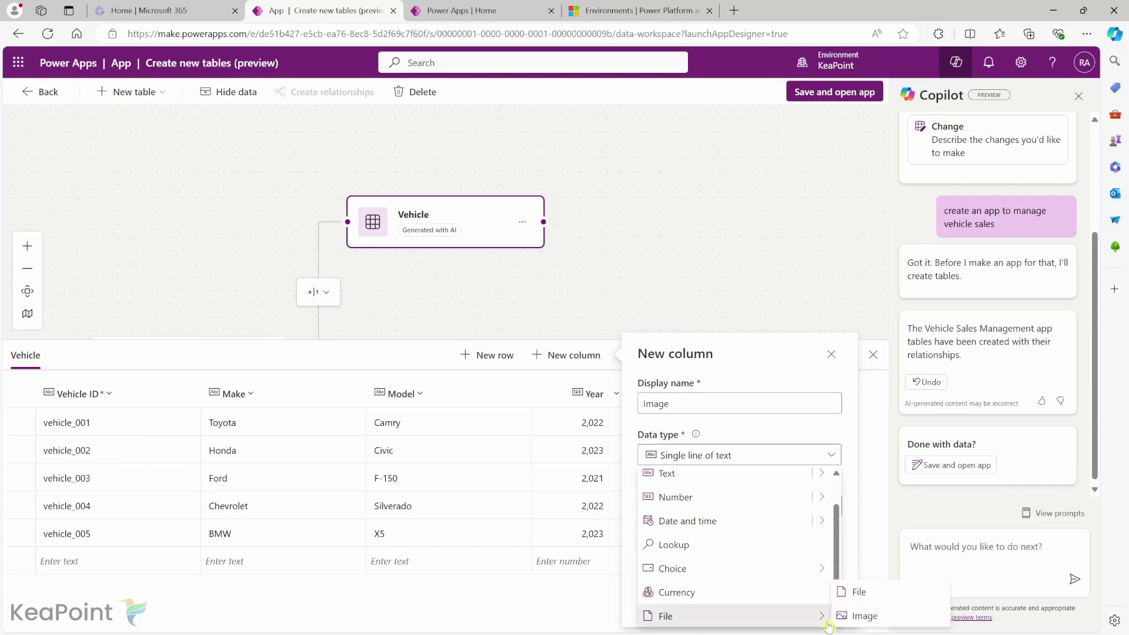
click(864, 616)
click(753, 553)
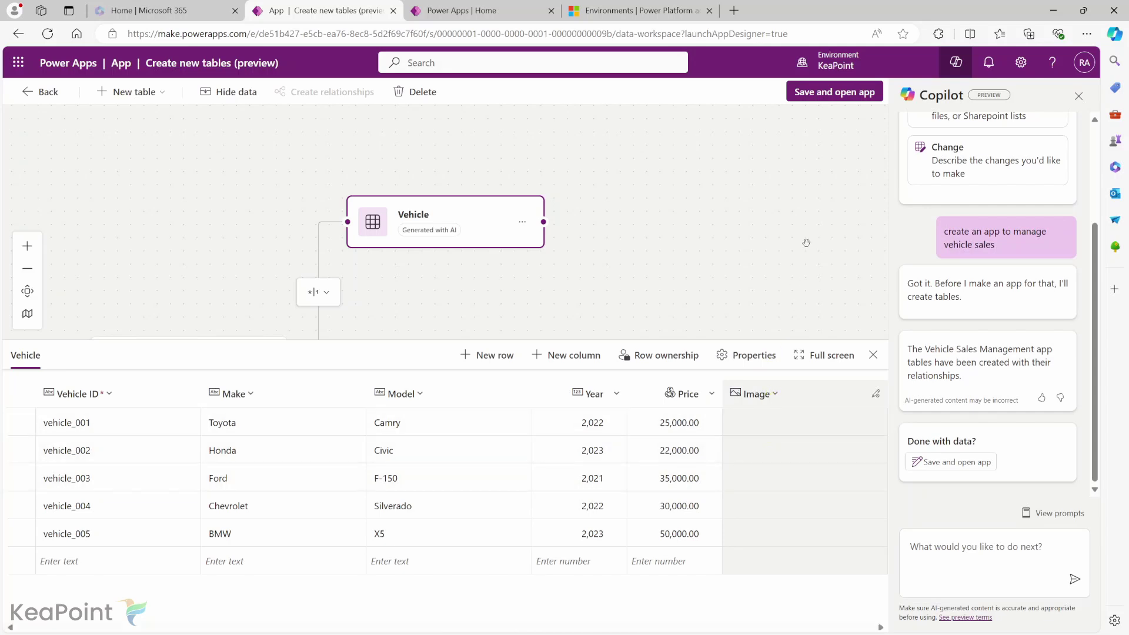
click(873, 354)
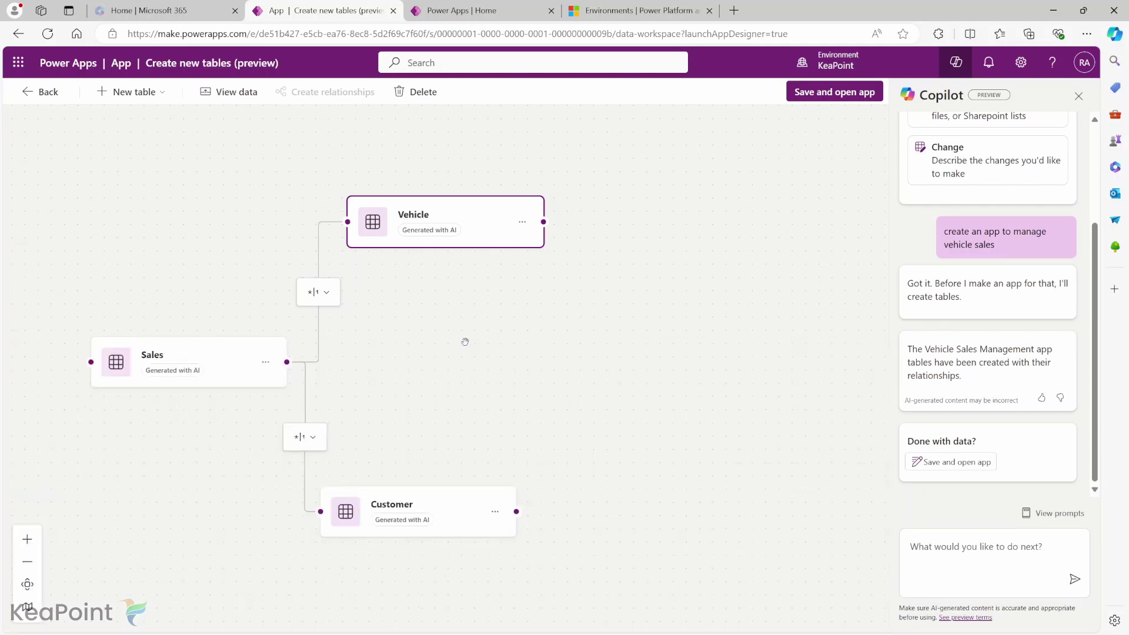
Examine the columns and sample records of the Customer table and the Sales table
click(418, 508)
click(419, 508)
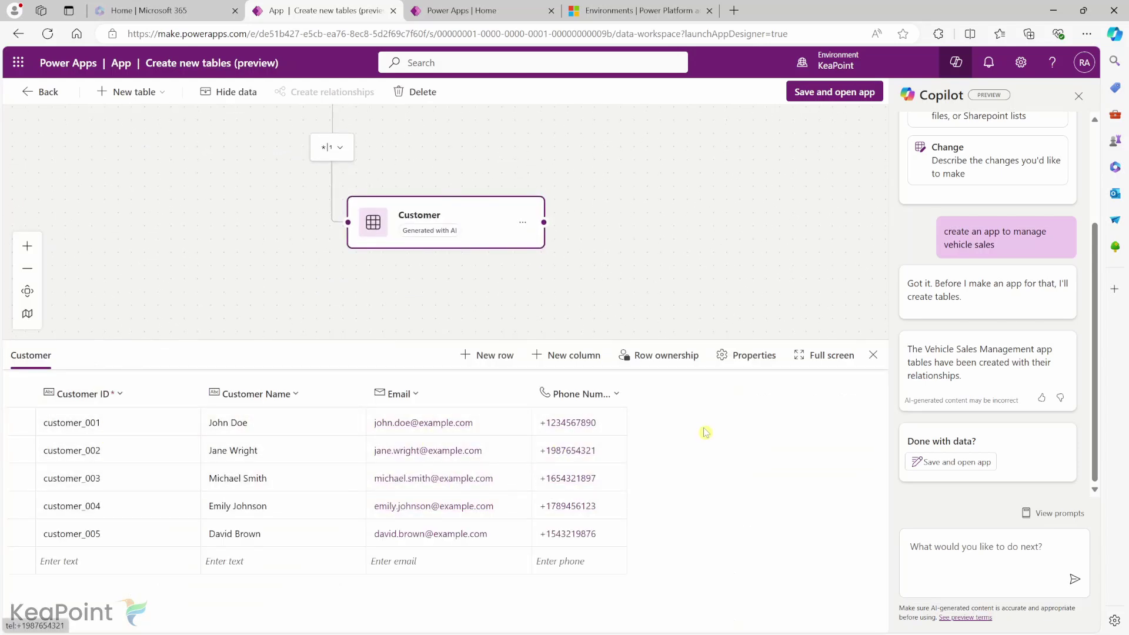
scroll(624, 183, up, 1)
scroll(624, 184, down, 1)
click(873, 355)
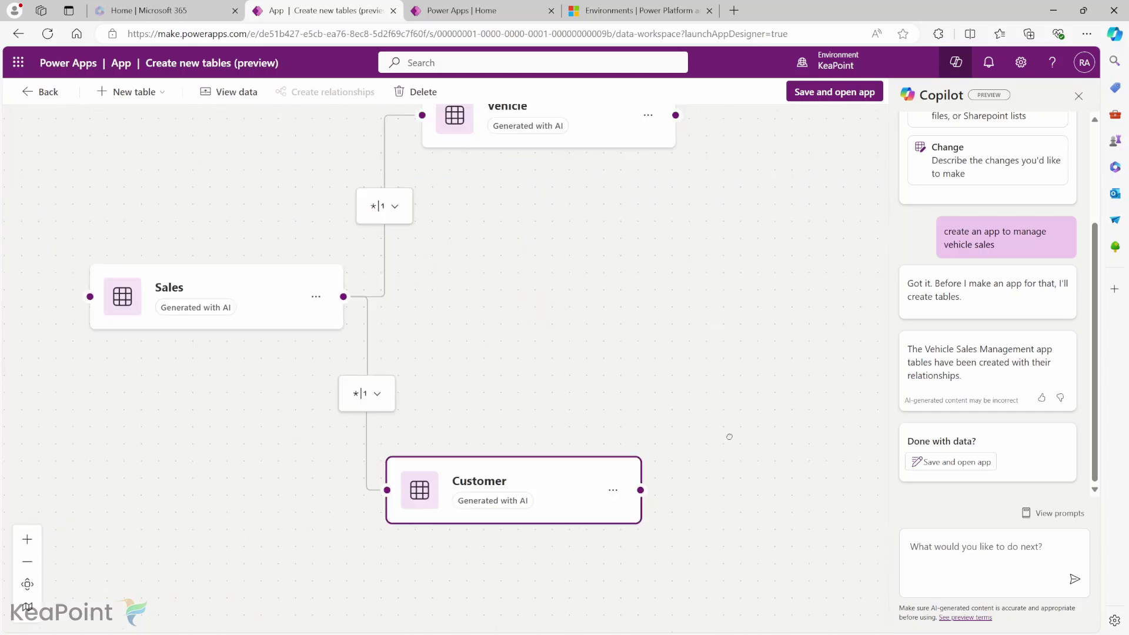
click(290, 328)
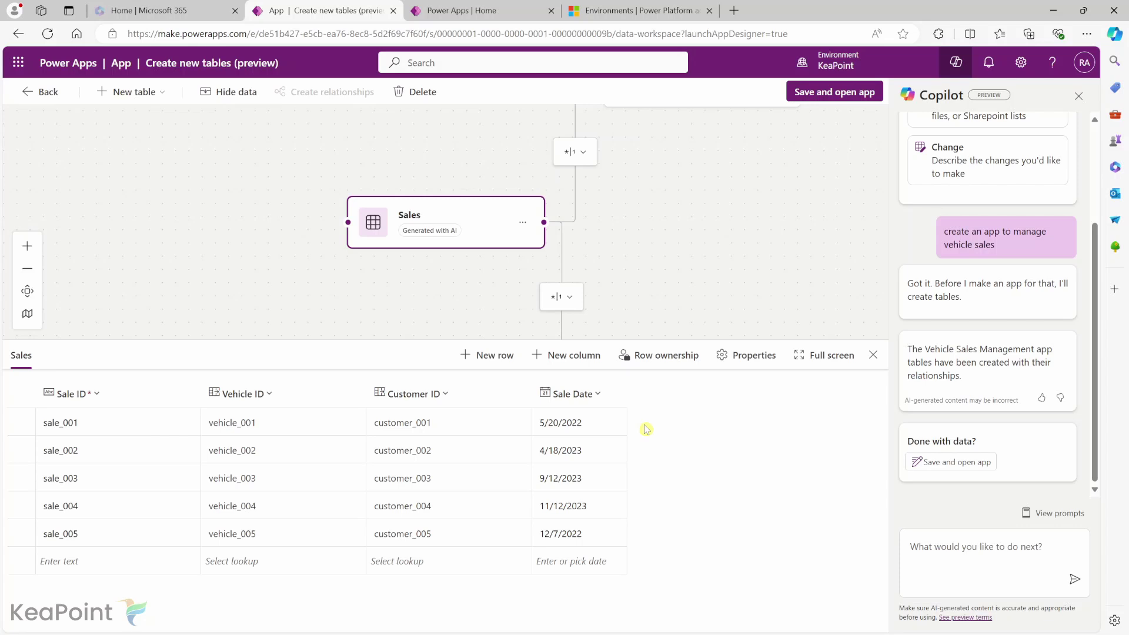
click(873, 355)
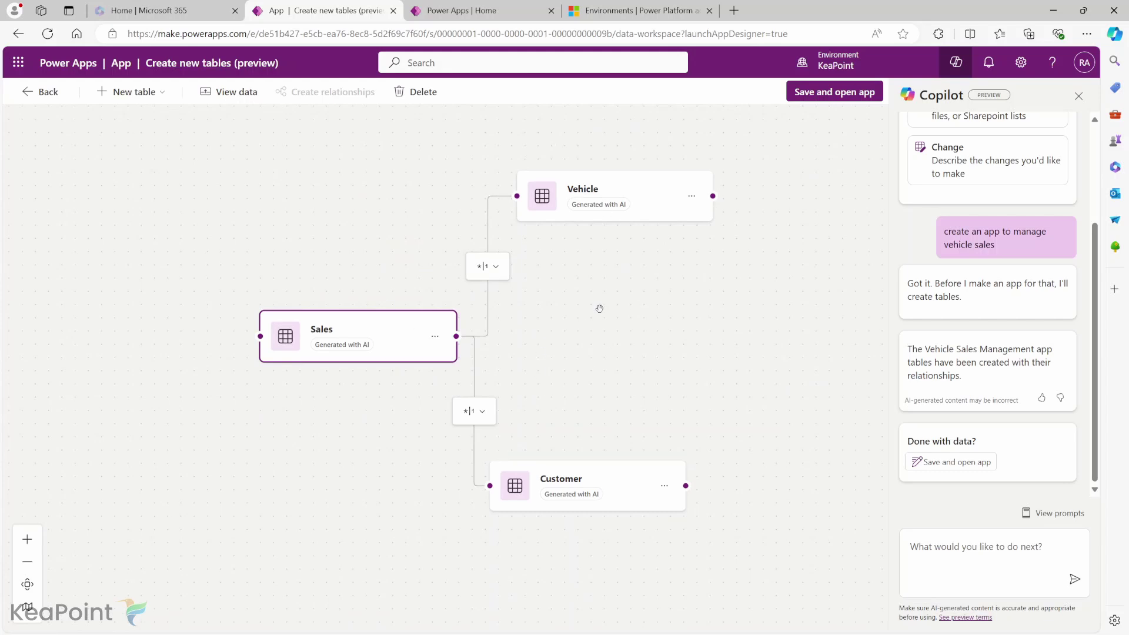
Save the tables and open the app, choosing not to be asked for this confirmation again
click(824, 100)
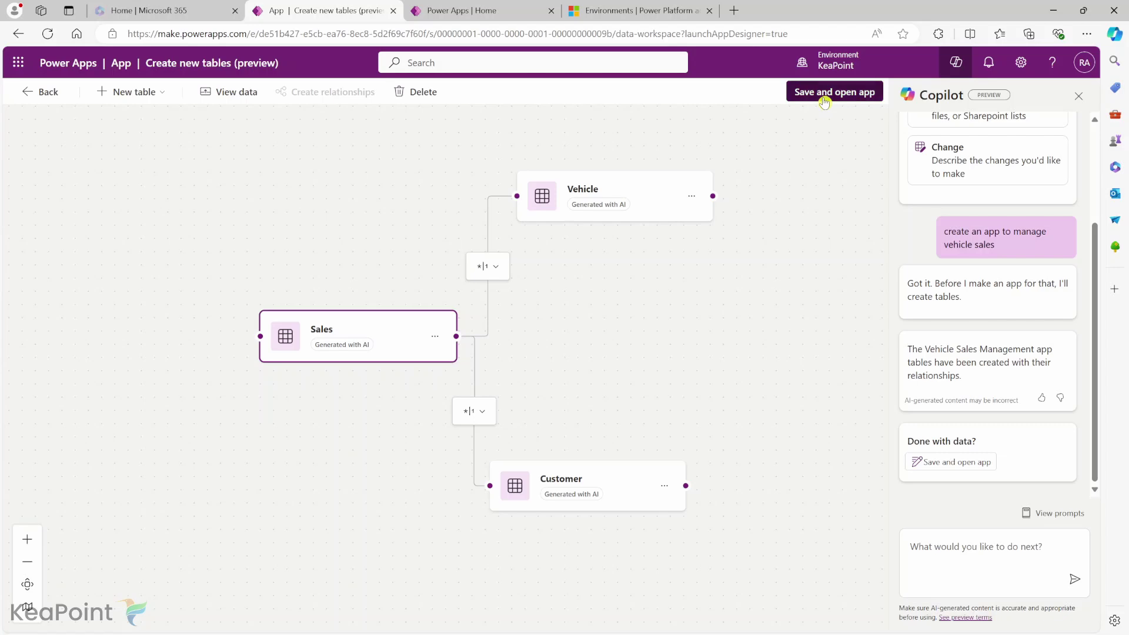
click(509, 365)
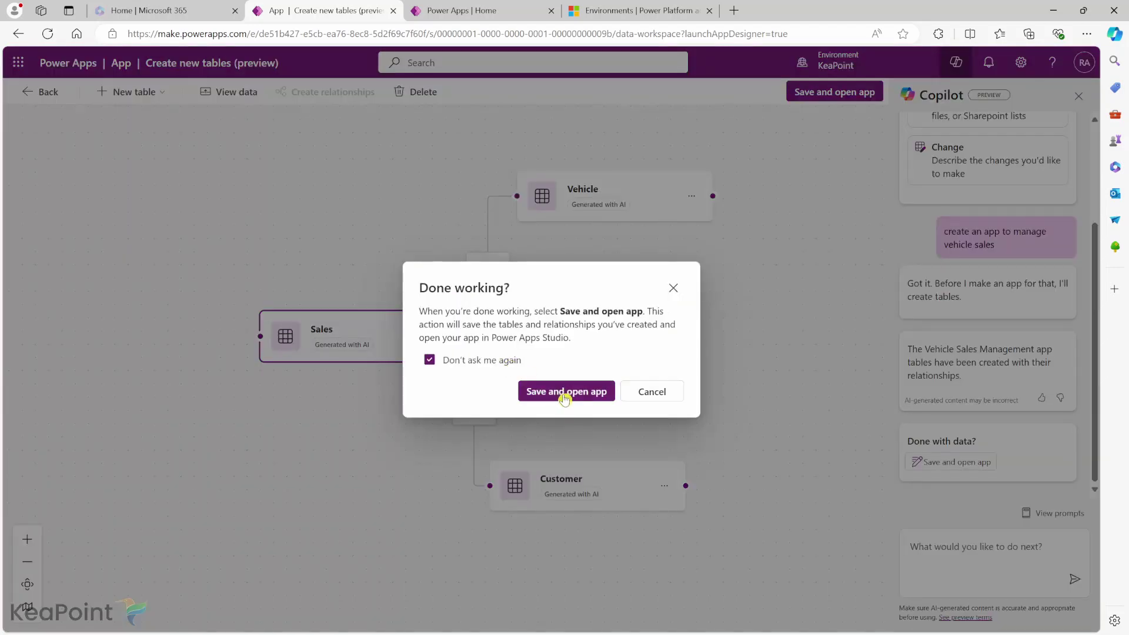
click(564, 397)
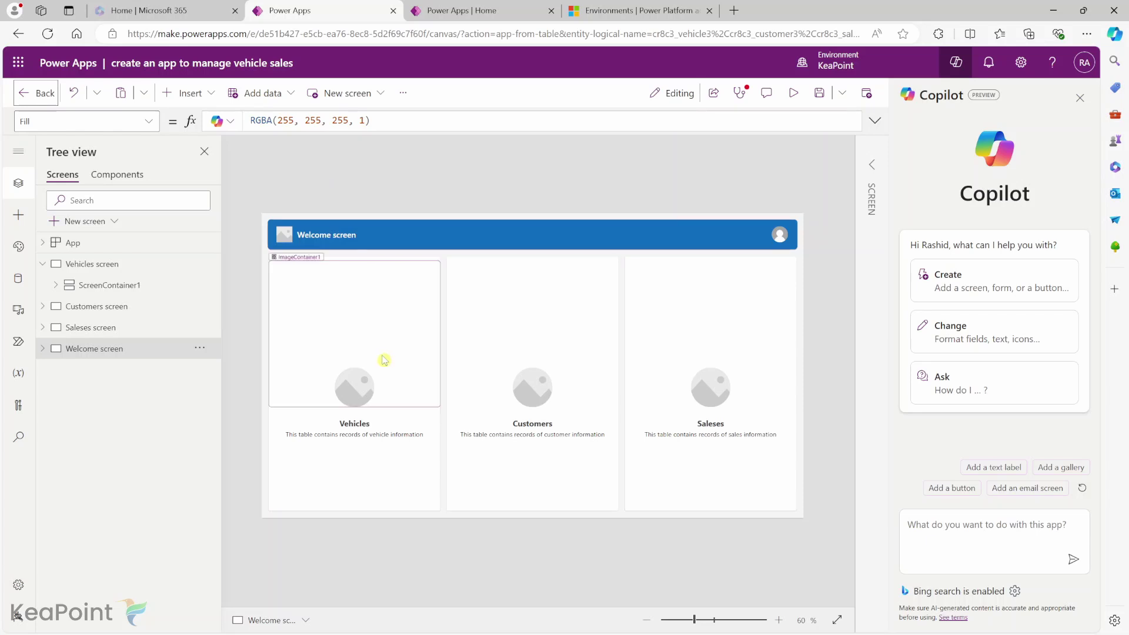
Upload pictures to replace the placeholder images of the Vehicles, Customers and Saleses cards on the Welcome screen
click(361, 387)
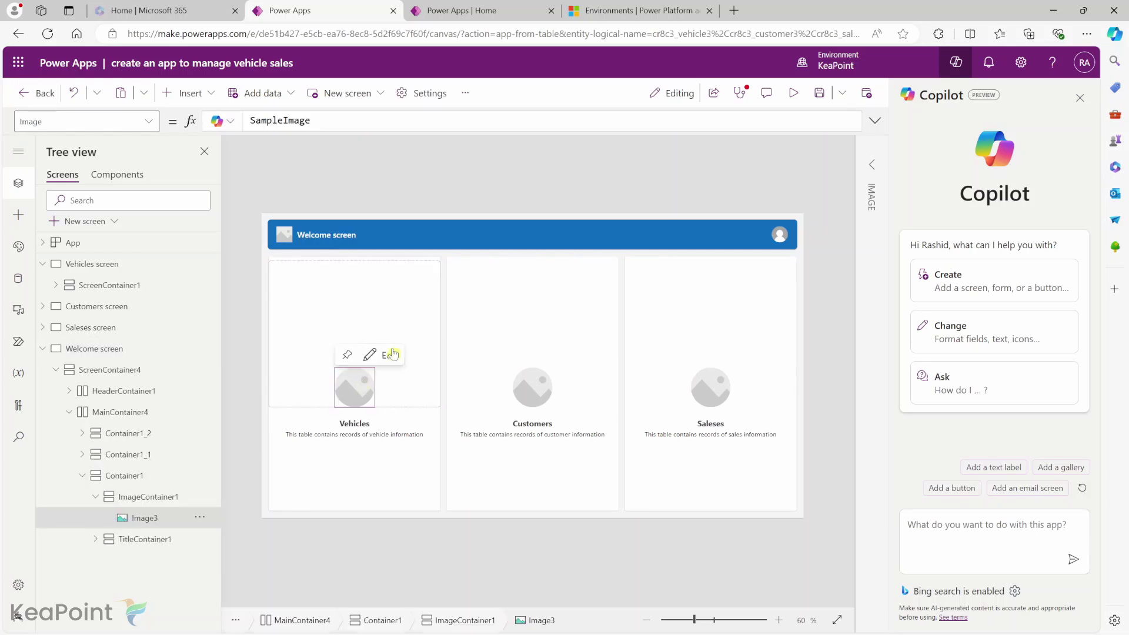
click(387, 354)
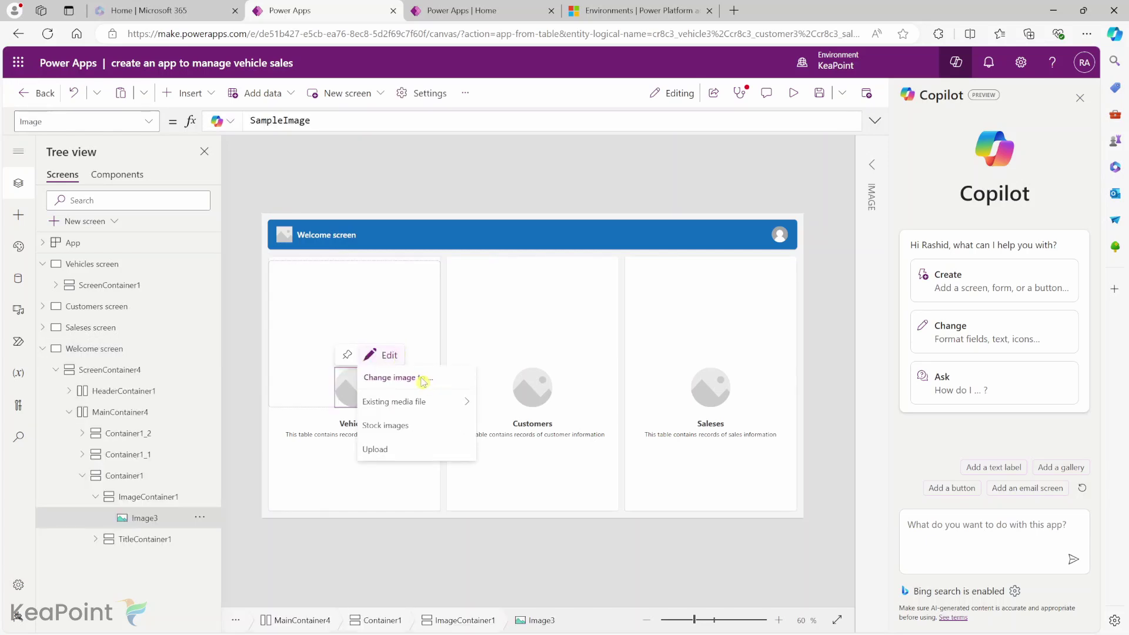
click(392, 450)
click(560, 118)
click(724, 458)
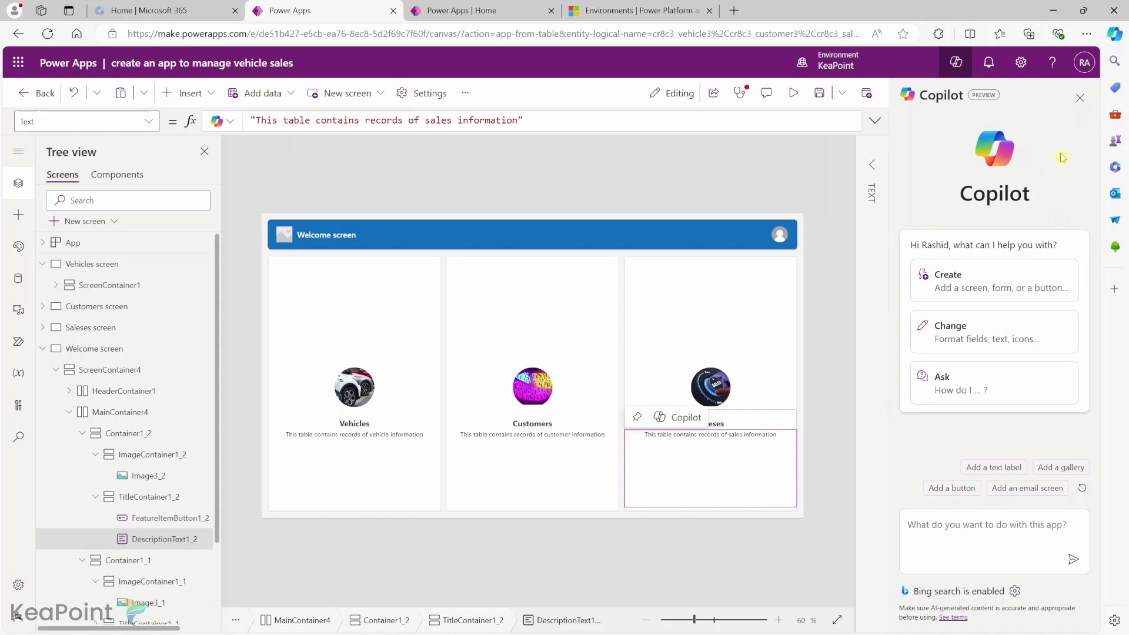
Close the Copilot pane and preview the app, opening its Vehicles screen
click(1081, 98)
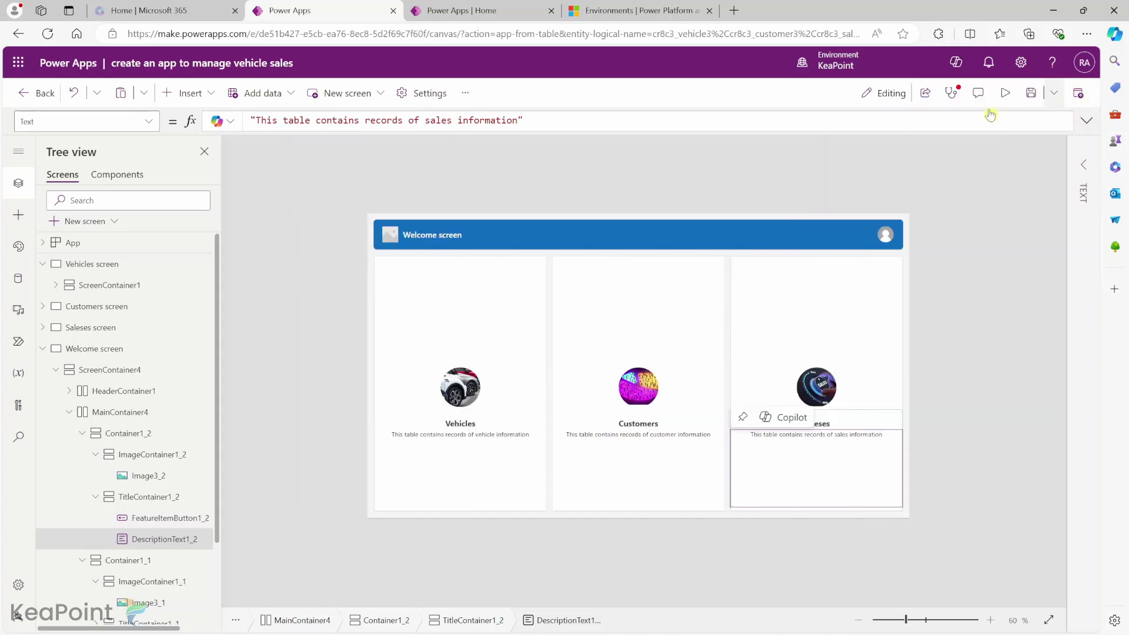
click(1003, 93)
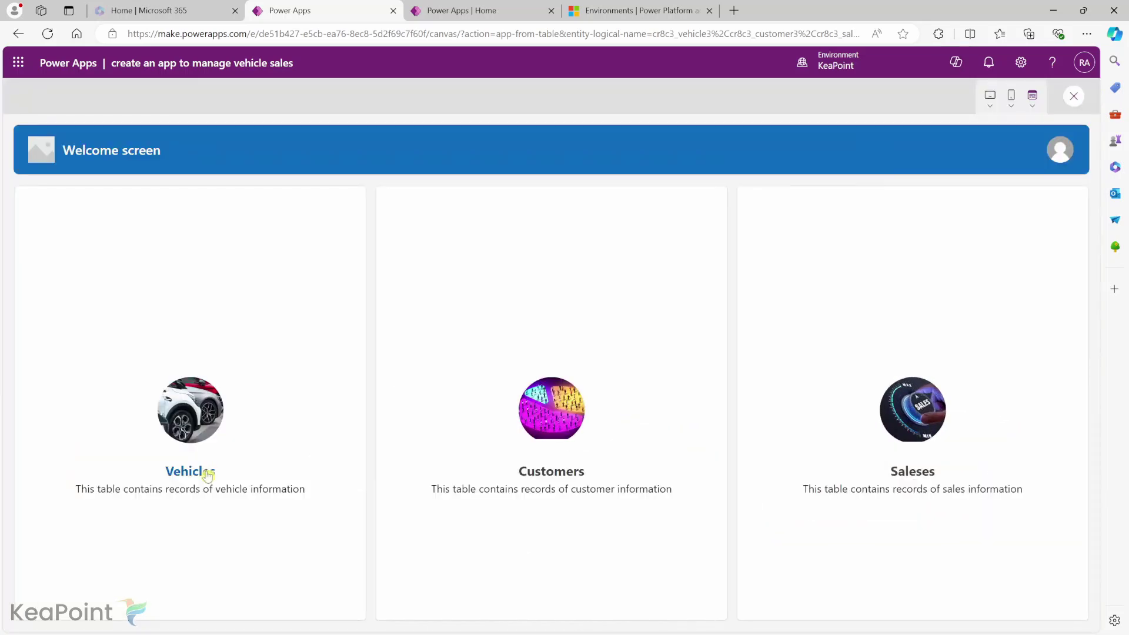
click(208, 473)
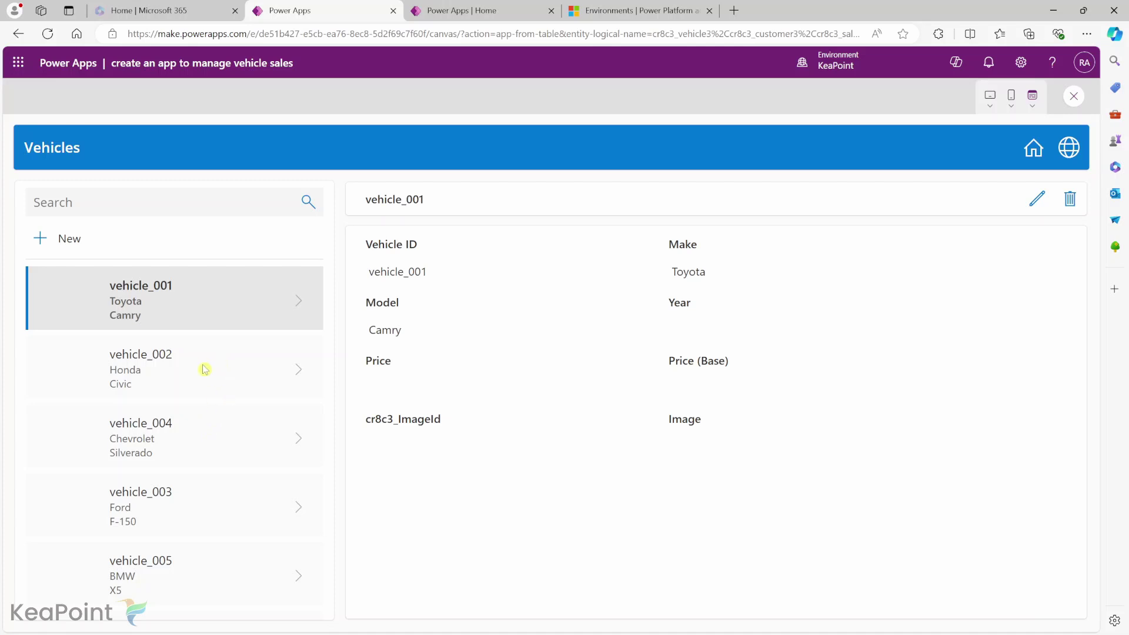
Add a picture of the blue Honda Civic to the vehicle_002 record and save the record
click(205, 368)
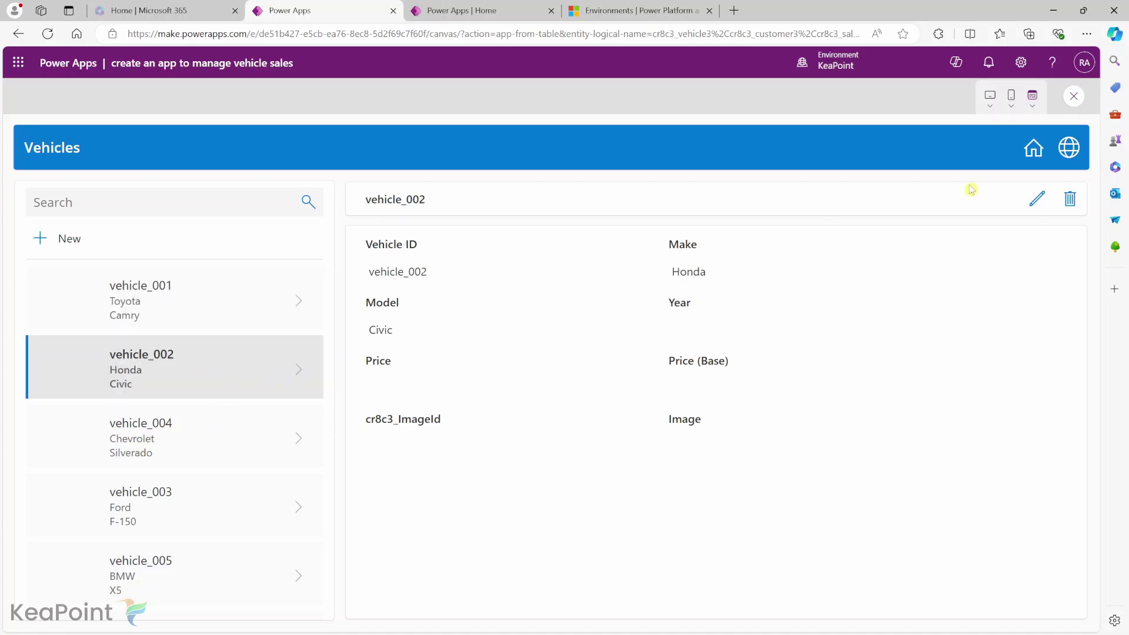
click(1031, 206)
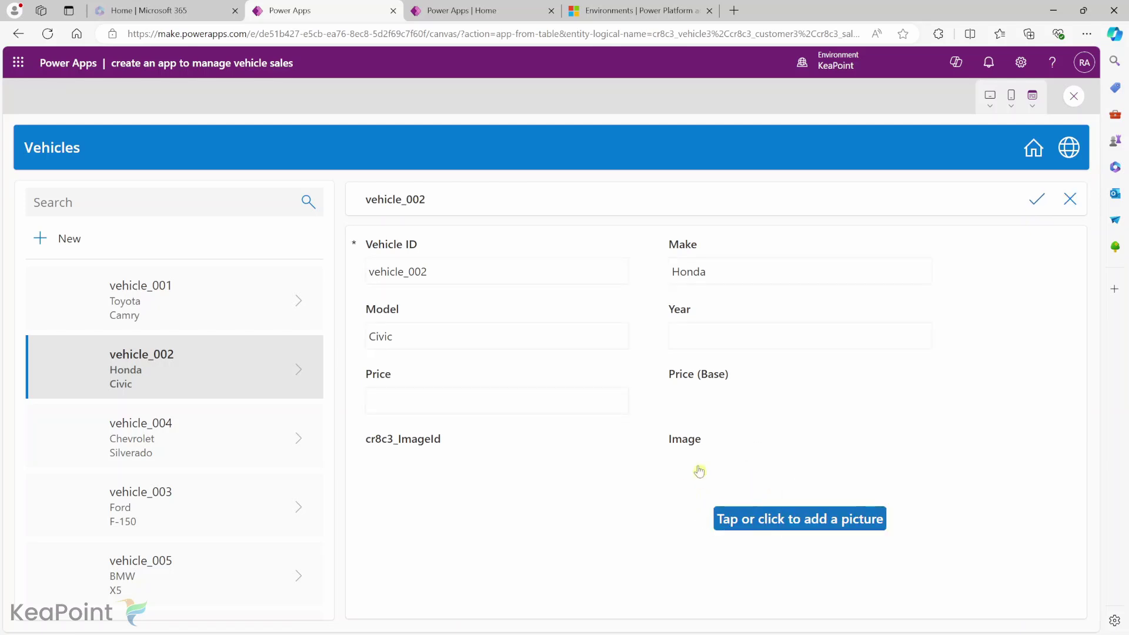
click(773, 519)
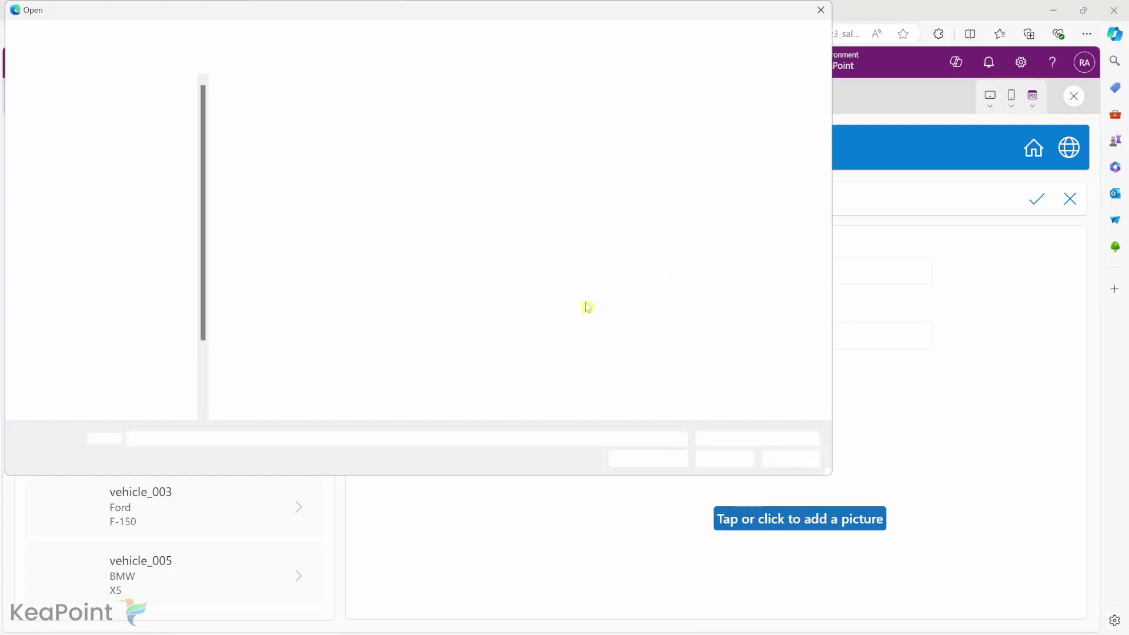
click(333, 120)
click(738, 464)
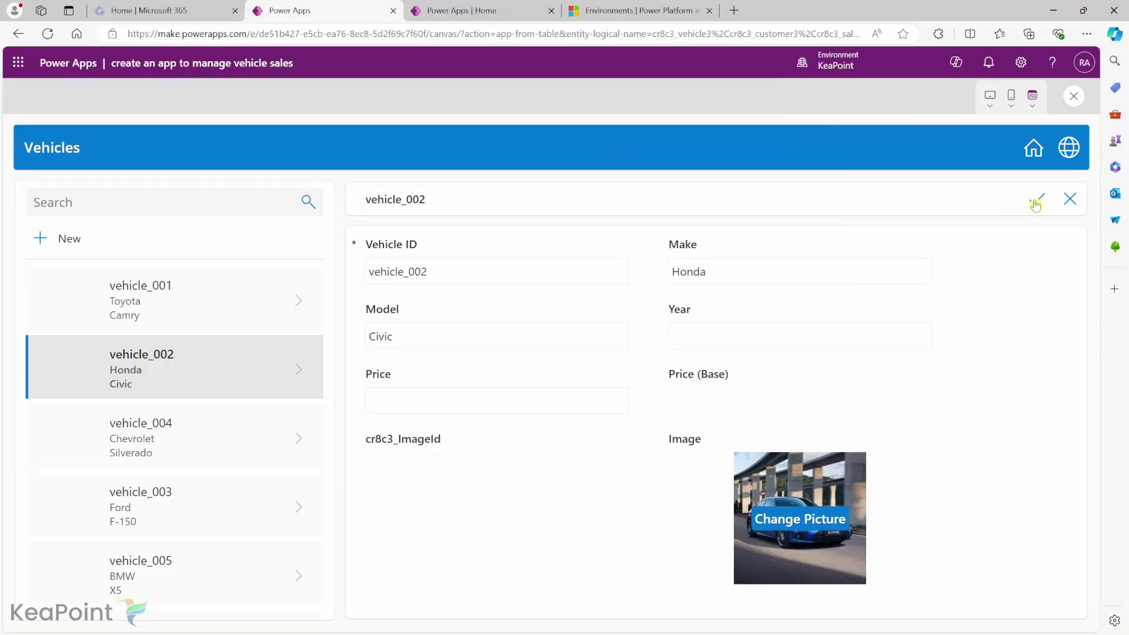
click(1036, 203)
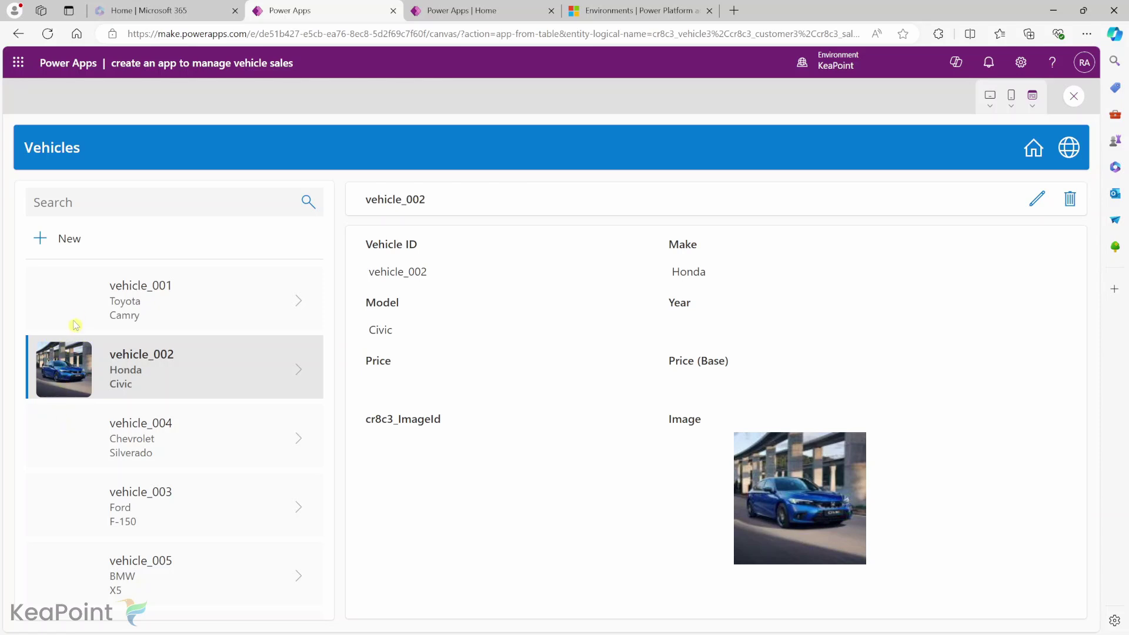
Test the vehicle search with "hon", clear it, and view the blank new-vehicle form before returning to the Welcome screen
click(140, 200)
text(hon)
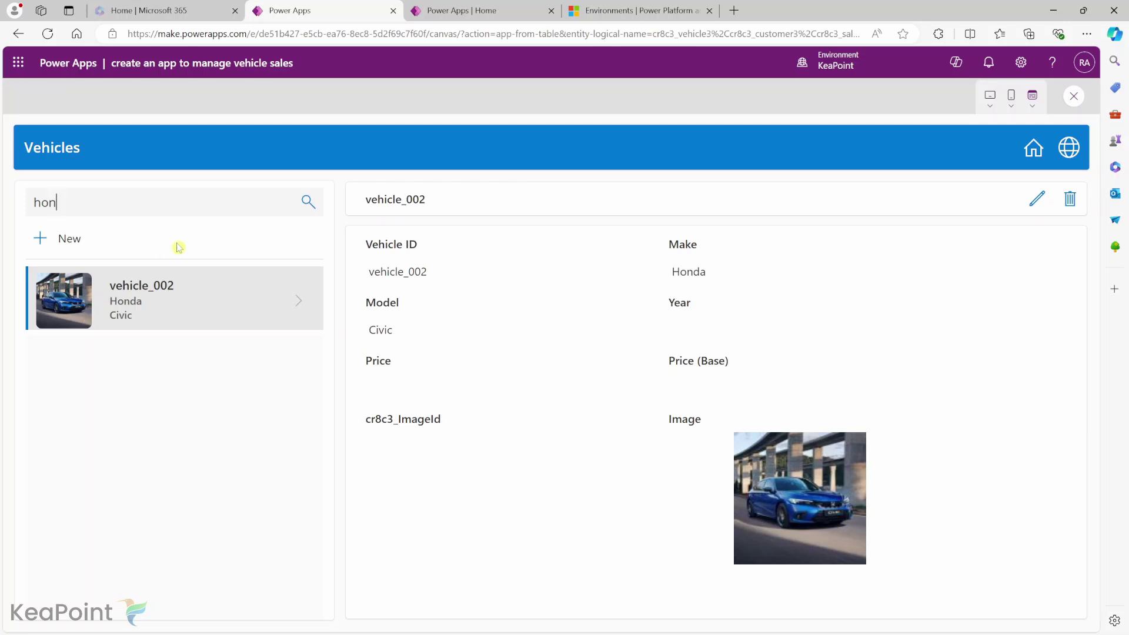
key(BackSpace)
key(BackSpace)
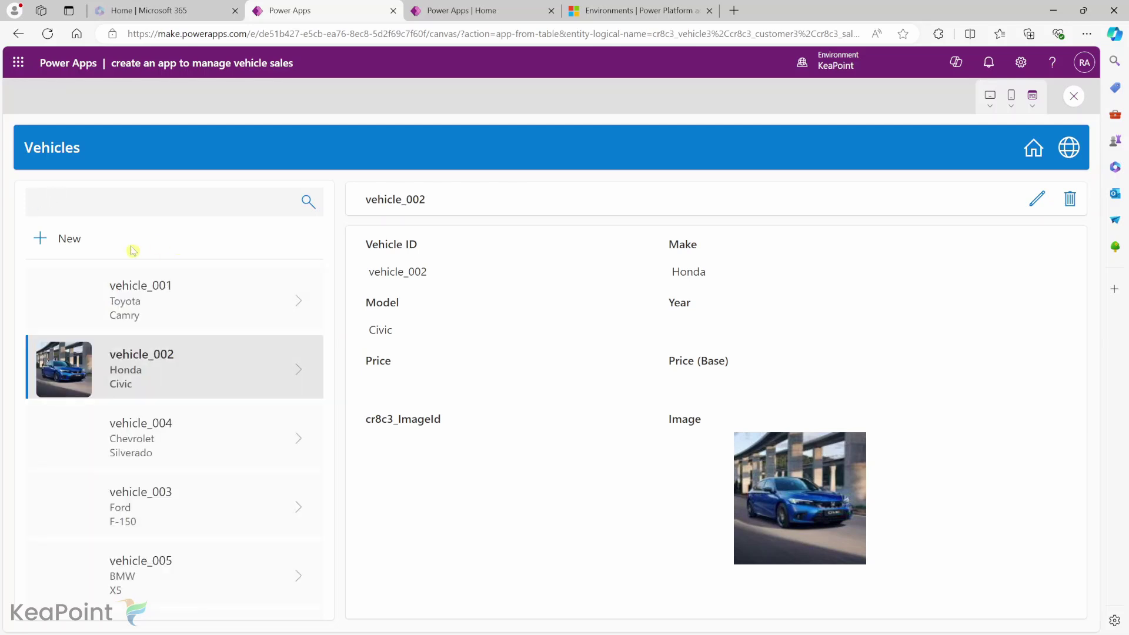
click(46, 240)
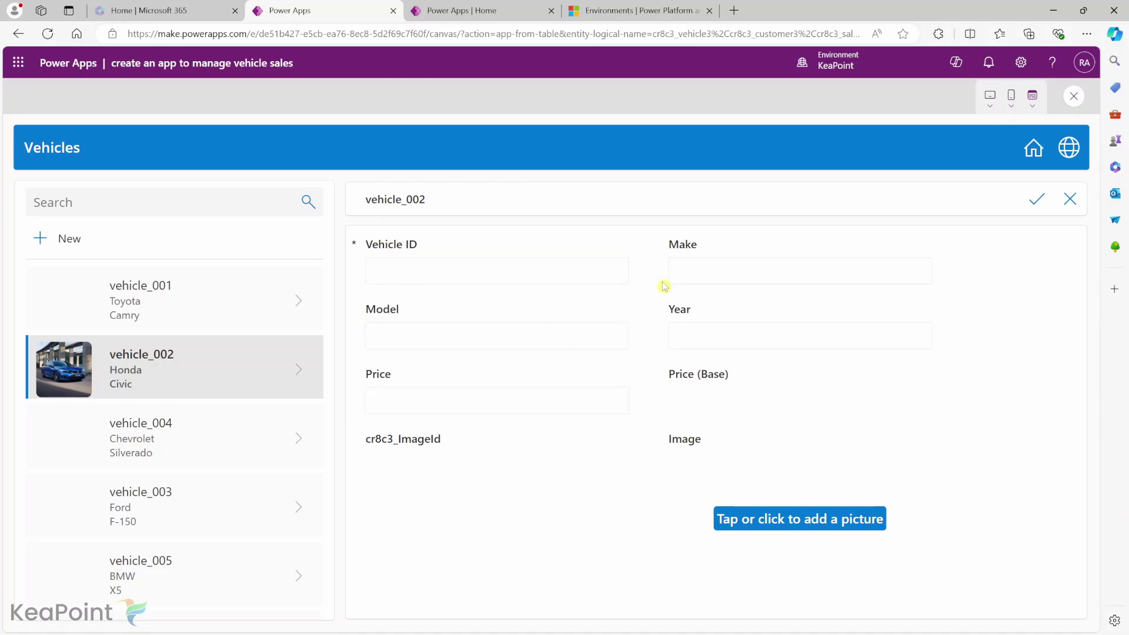
click(1030, 155)
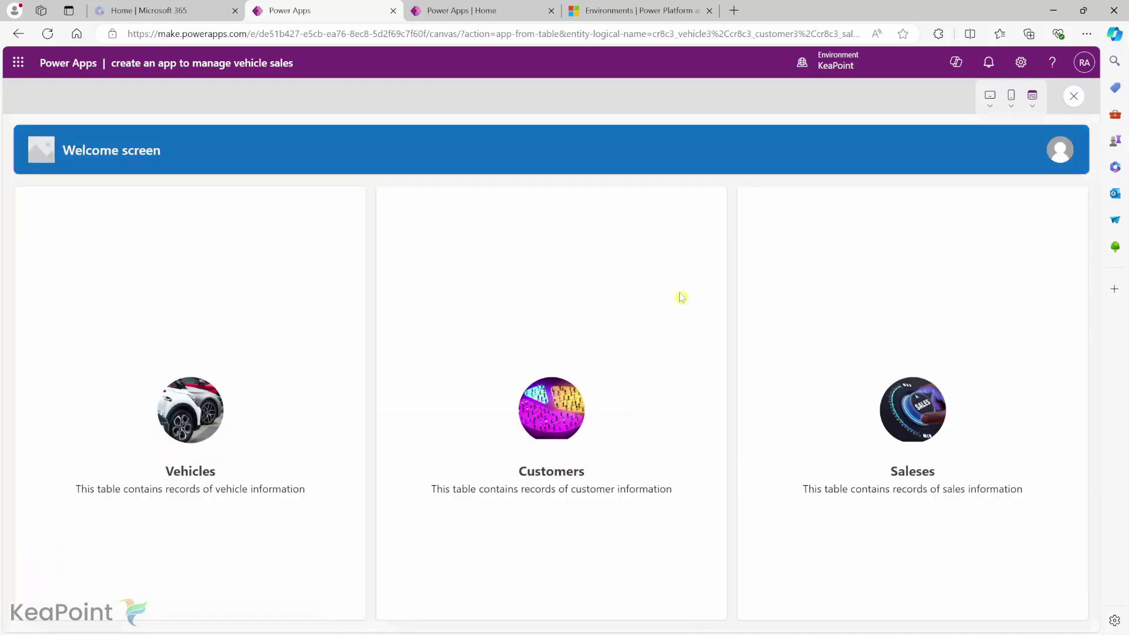
Test the Customers screen's search with part of a customer's name, clear it, and view the new-customer form before returning home
click(546, 476)
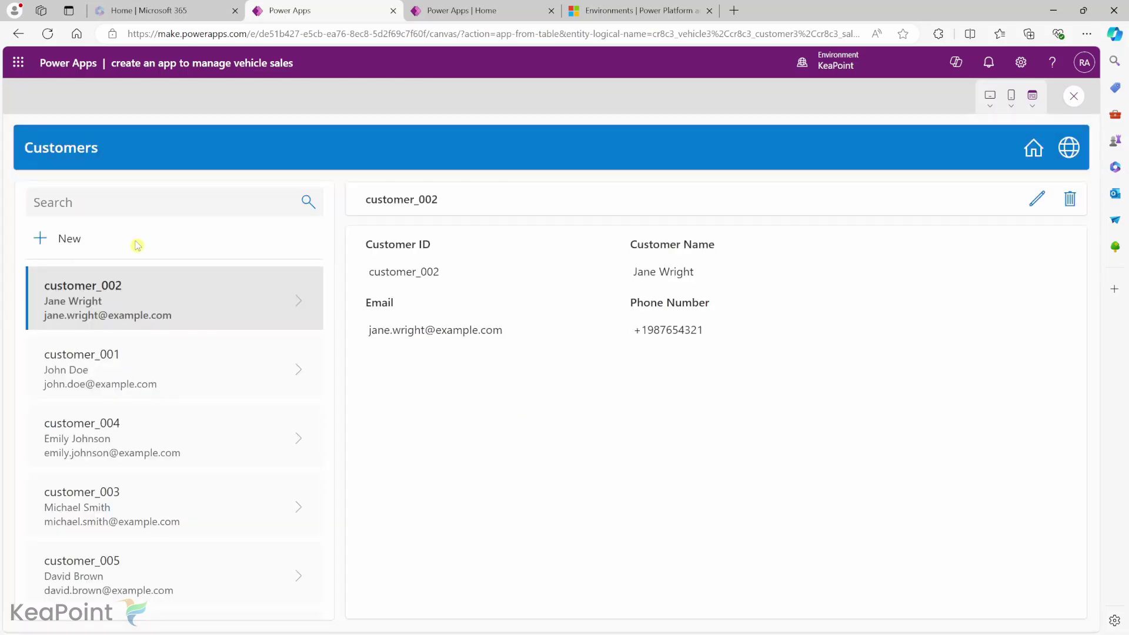
click(83, 204)
text(emi)
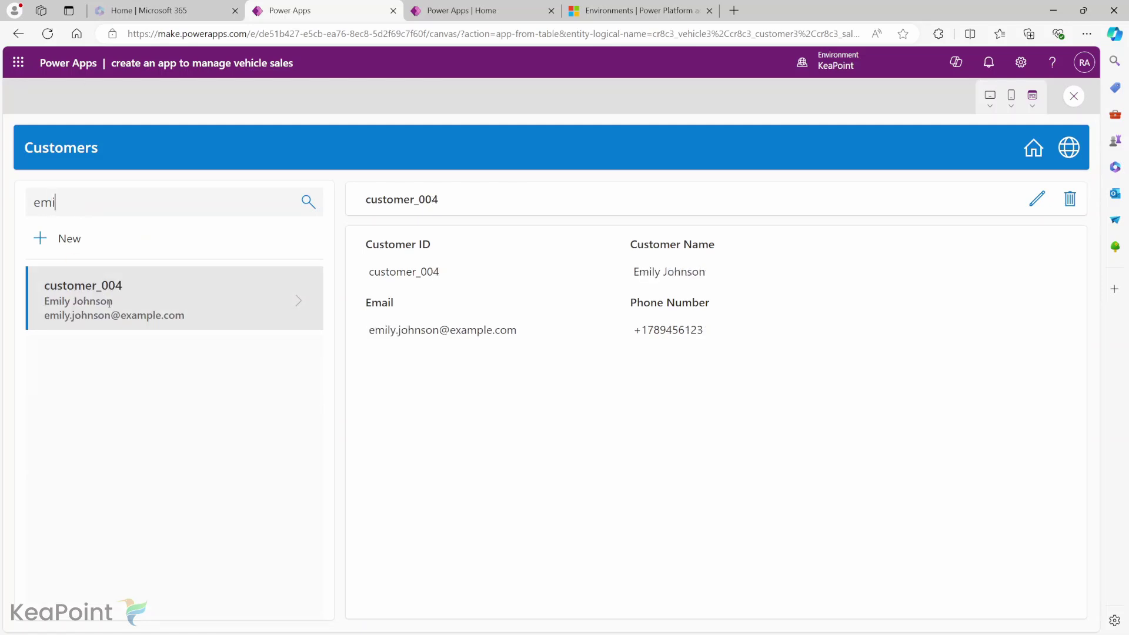
click(59, 202)
key(BackSpace)
key(BackSpace)
key(BackSpace)
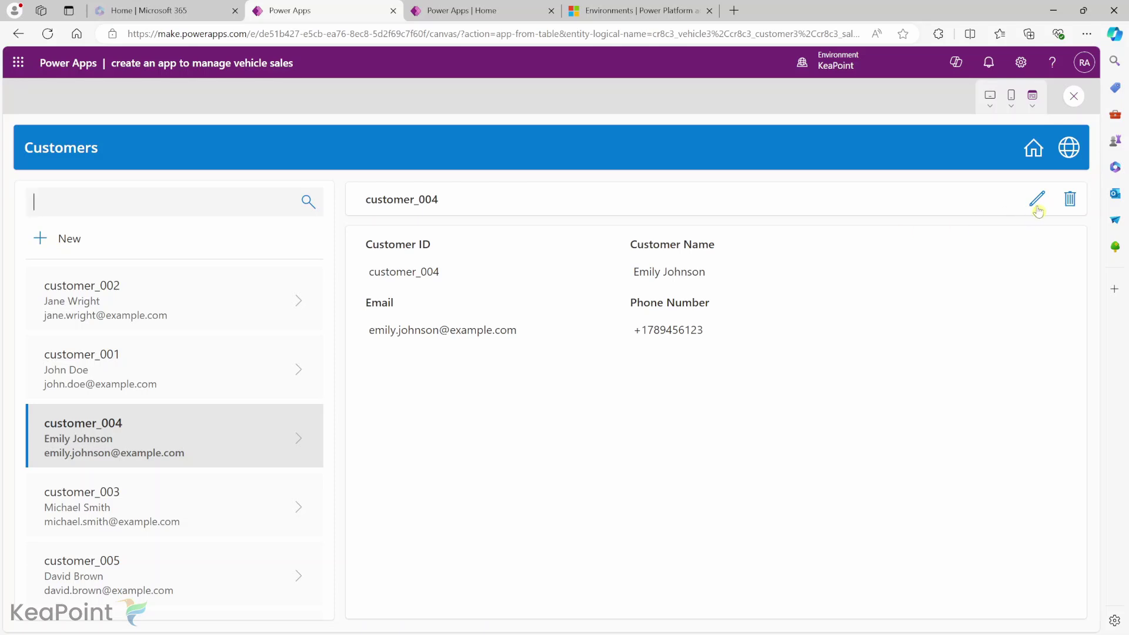
click(41, 244)
click(1040, 159)
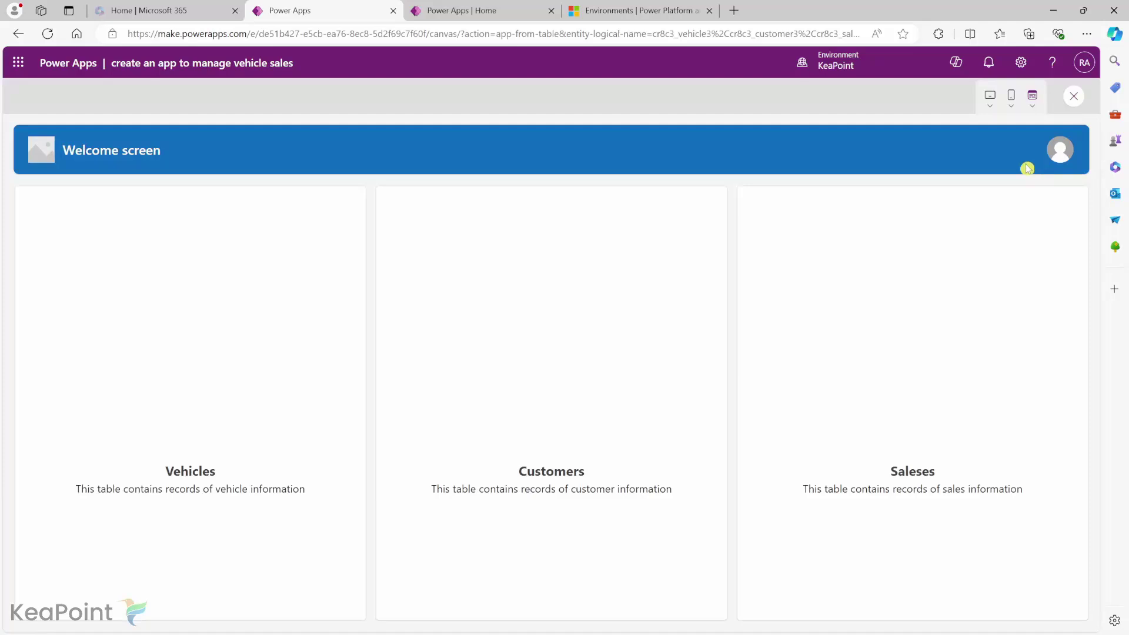
Examine the Vehicle ID and Customer ID choices in the sale_001 edit form, and exit the preview, dismissing the tip
click(923, 481)
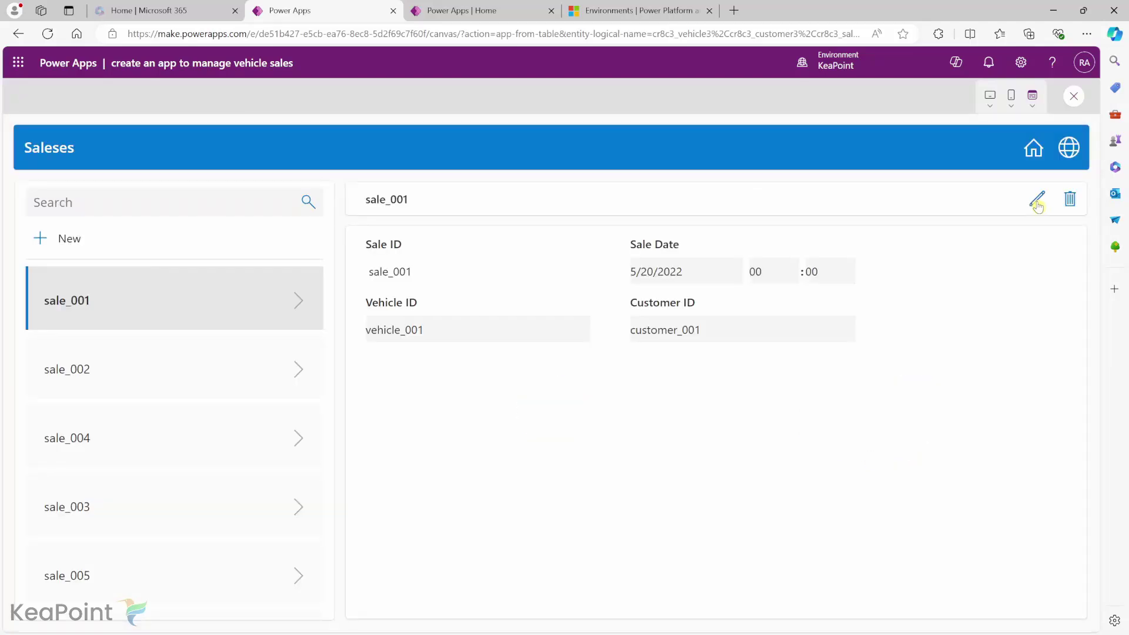
click(1039, 203)
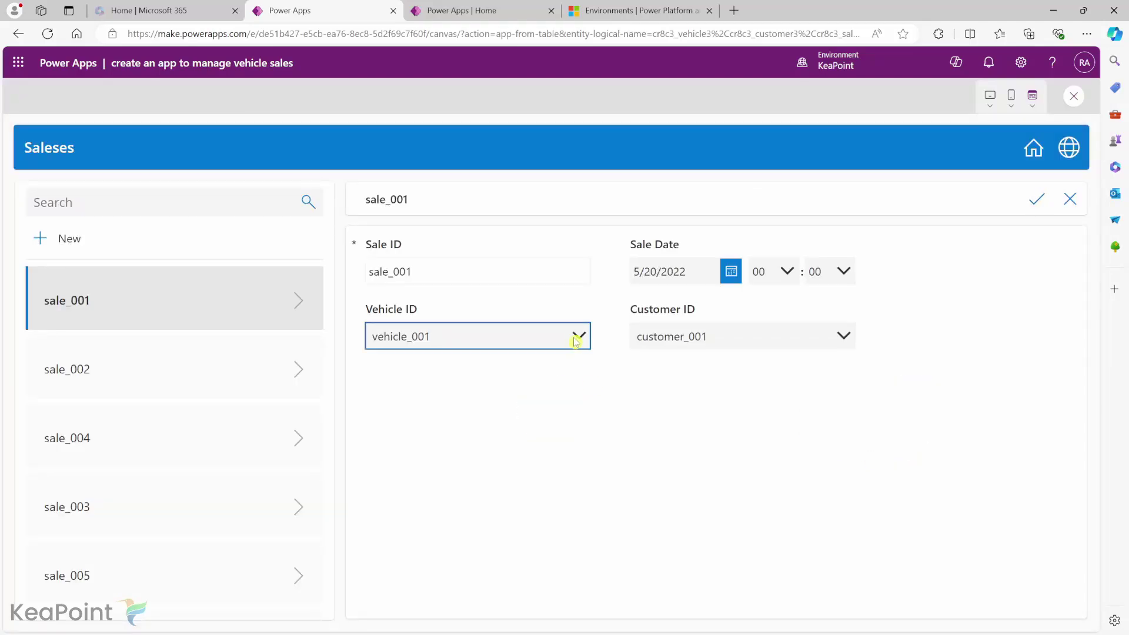
click(573, 337)
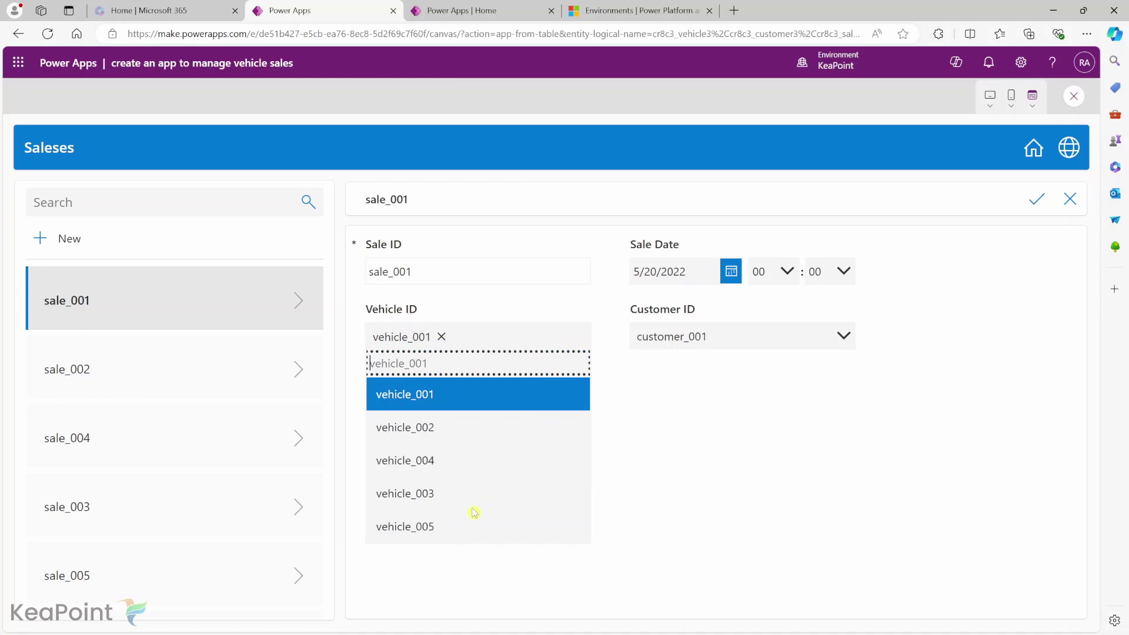
click(739, 332)
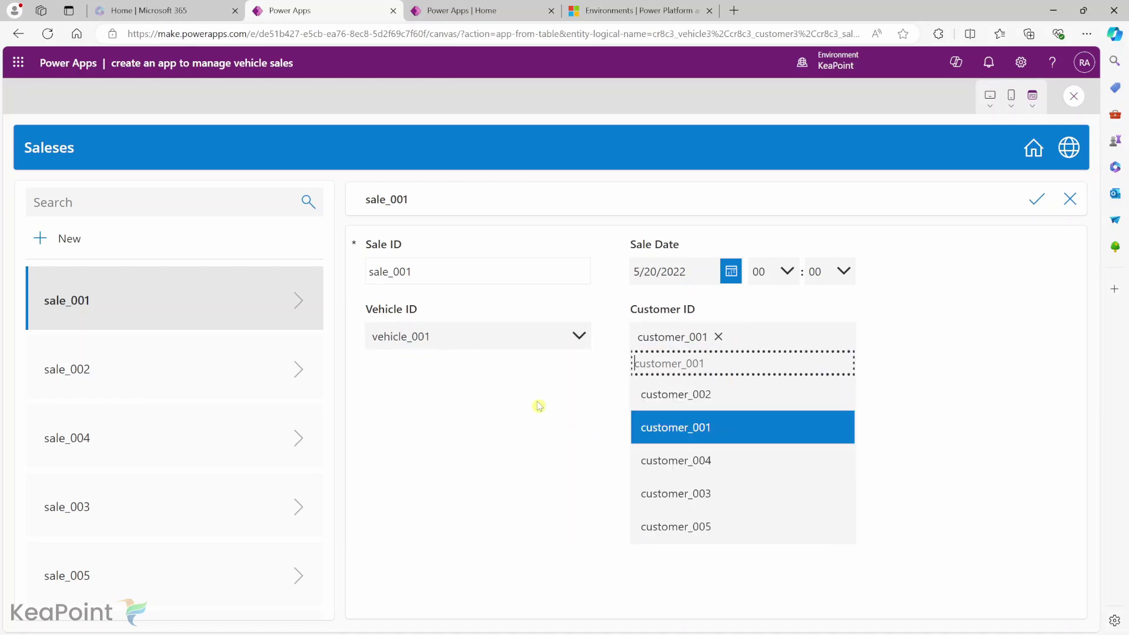
click(580, 337)
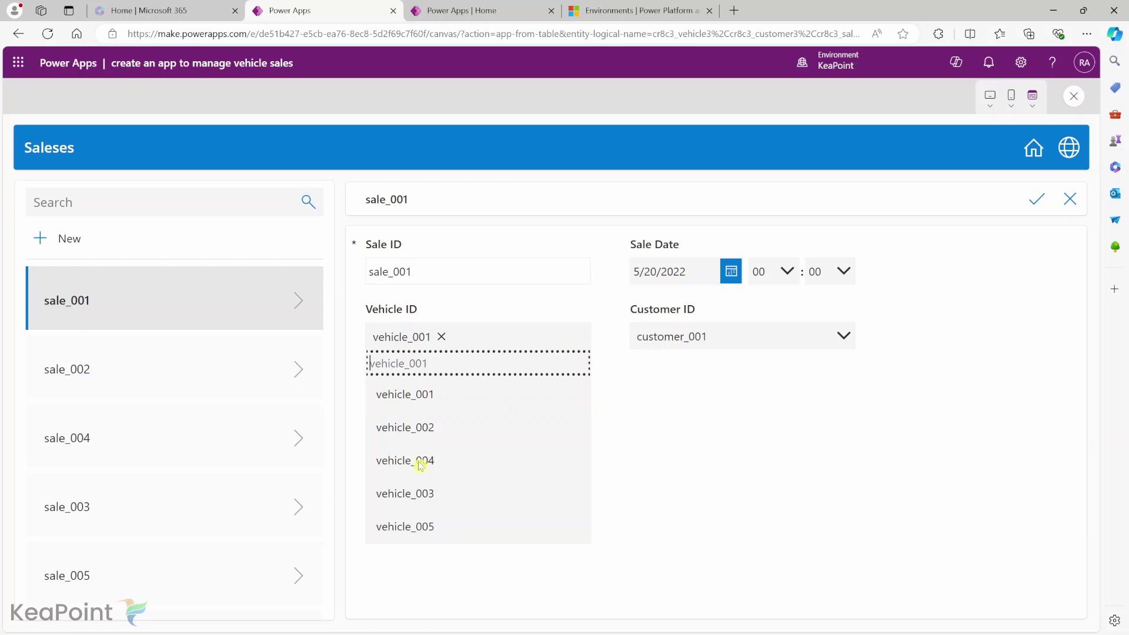
click(729, 344)
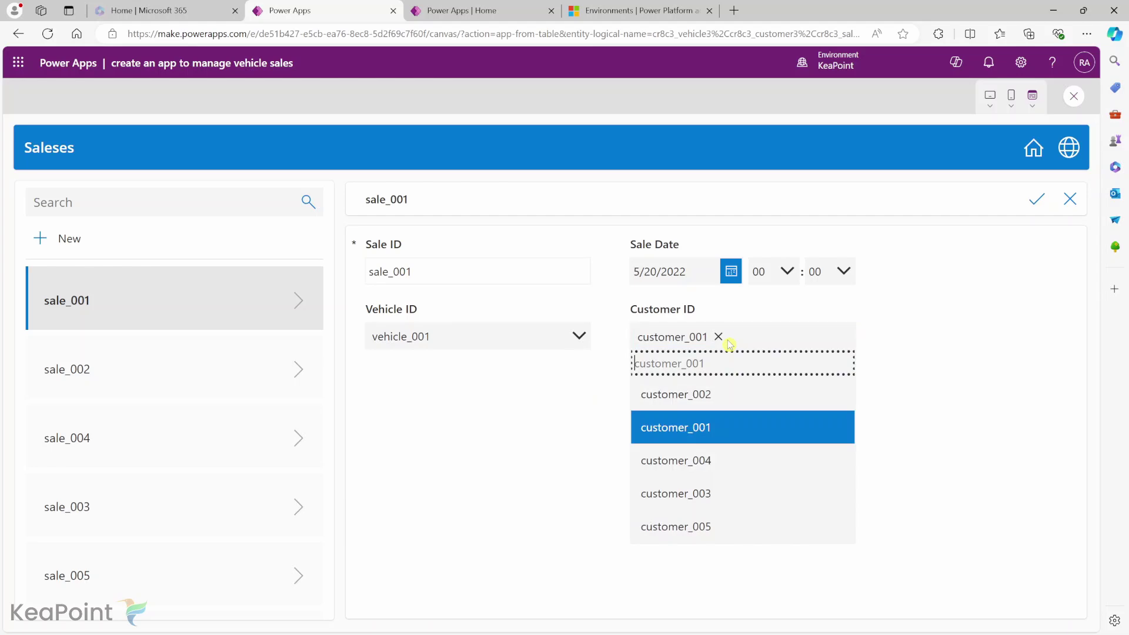
click(505, 335)
key(Escape)
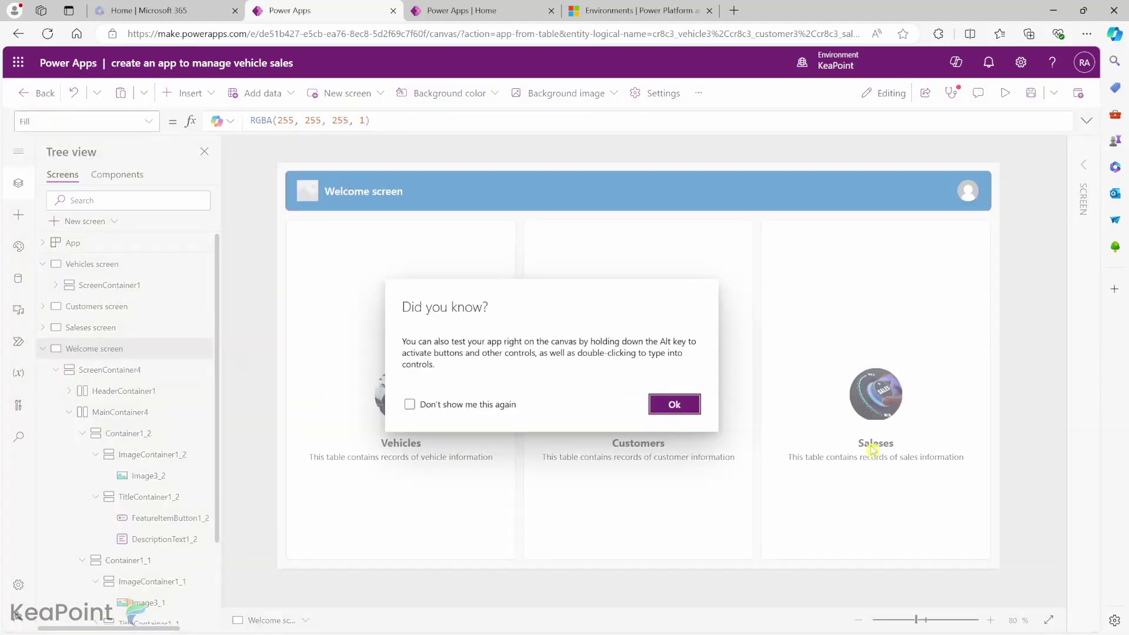
click(671, 404)
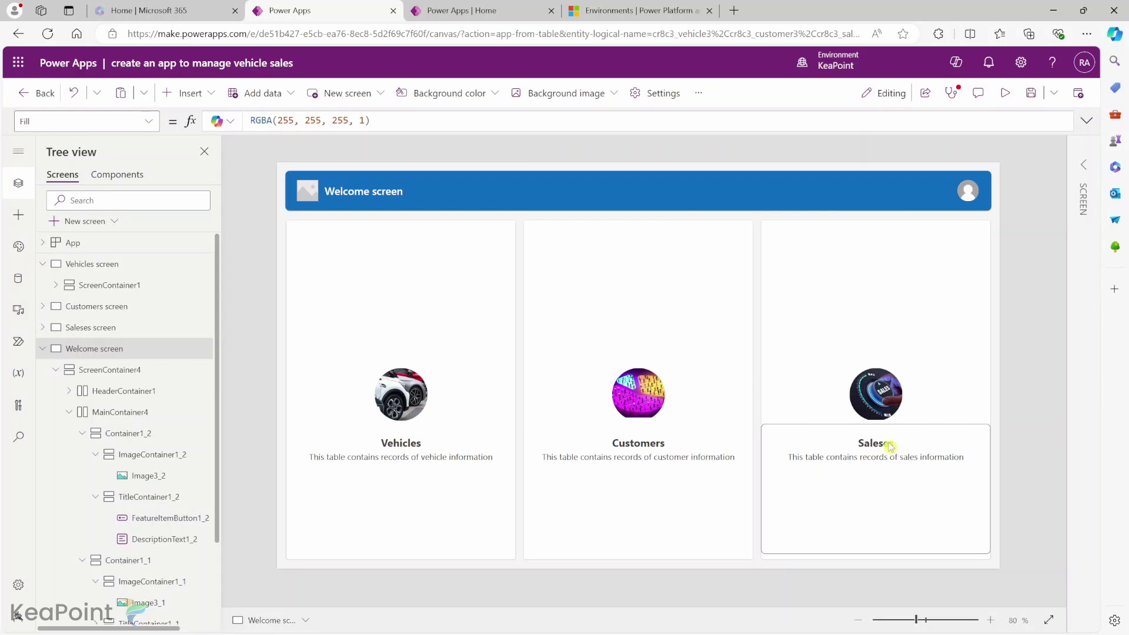
Change the text of the Saleses button on the Welcome screen to Sales
click(888, 445)
click(1084, 165)
click(1017, 247)
key(BackSpace)
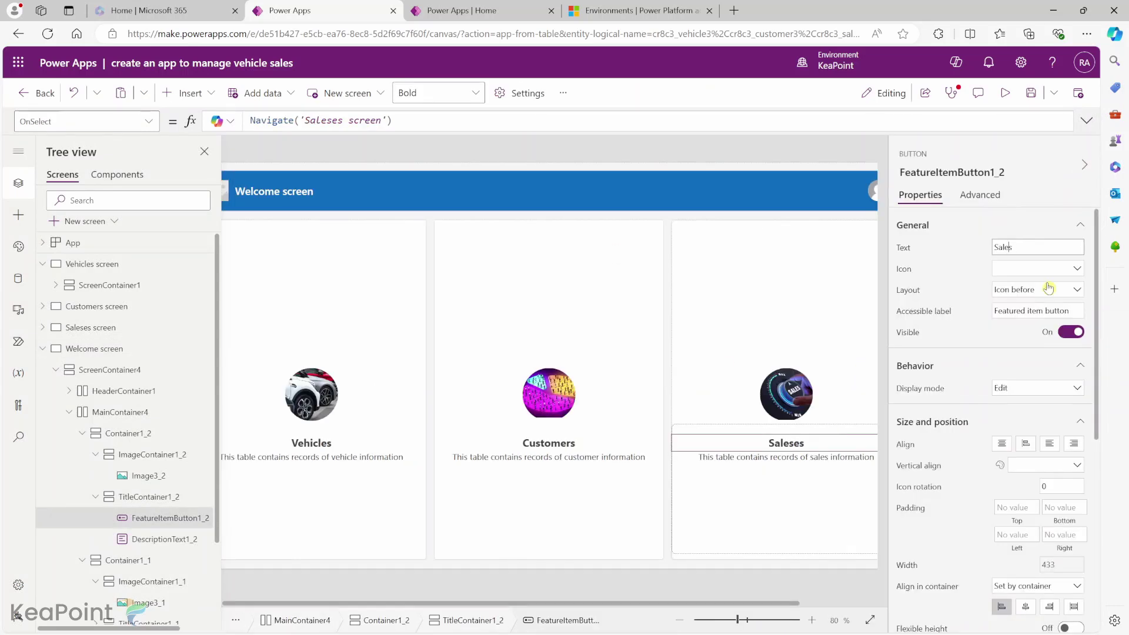
click(959, 263)
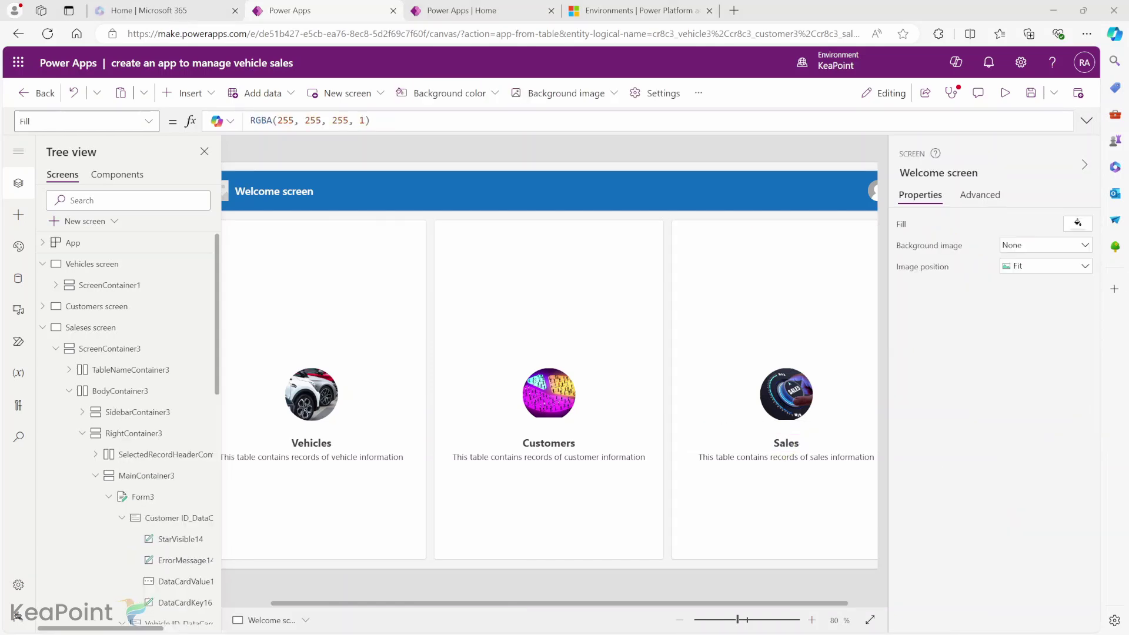